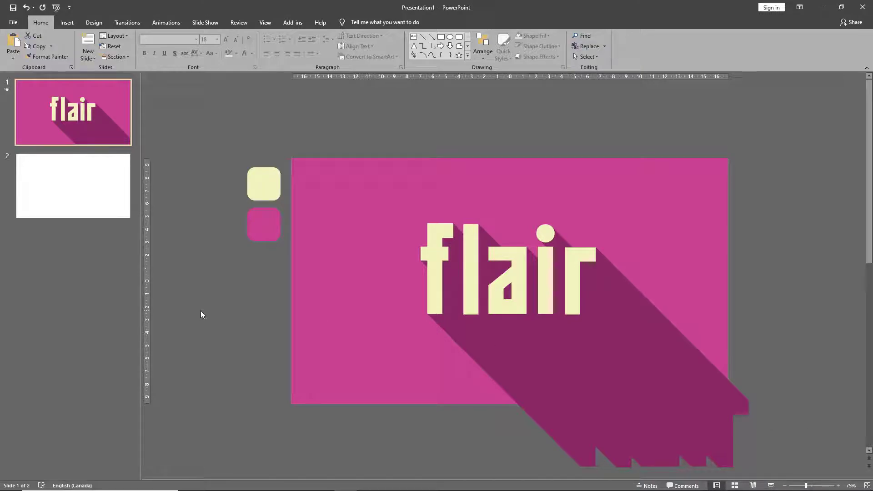
- Give blank slide 2 a pink background sampled from the pink square
left_click(115, 208)
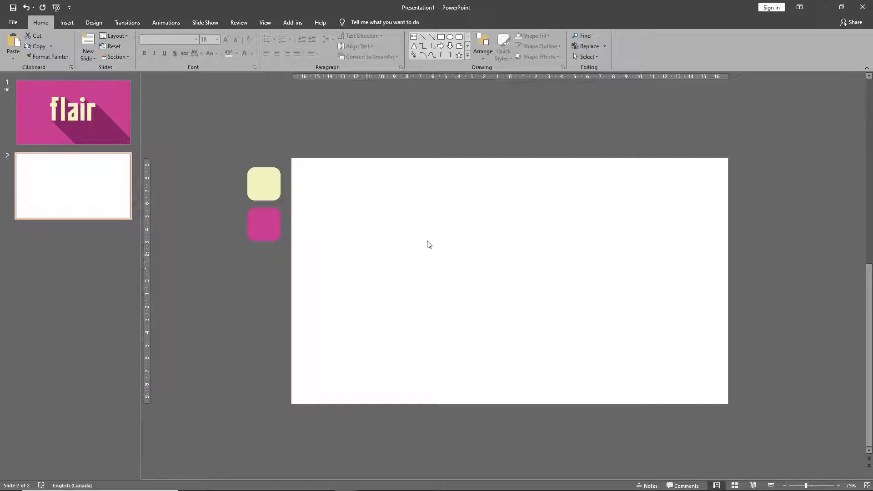
right_click(346, 210)
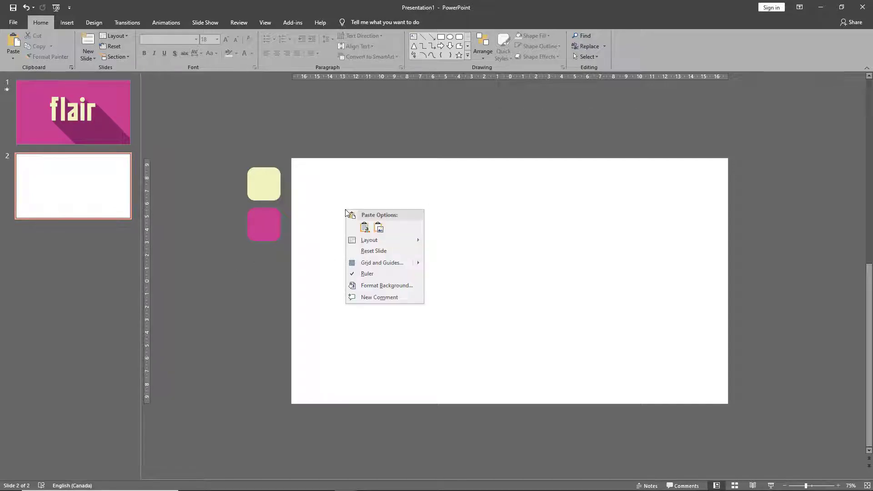
left_click(387, 285)
left_click(847, 191)
left_click(773, 303)
left_click(201, 218)
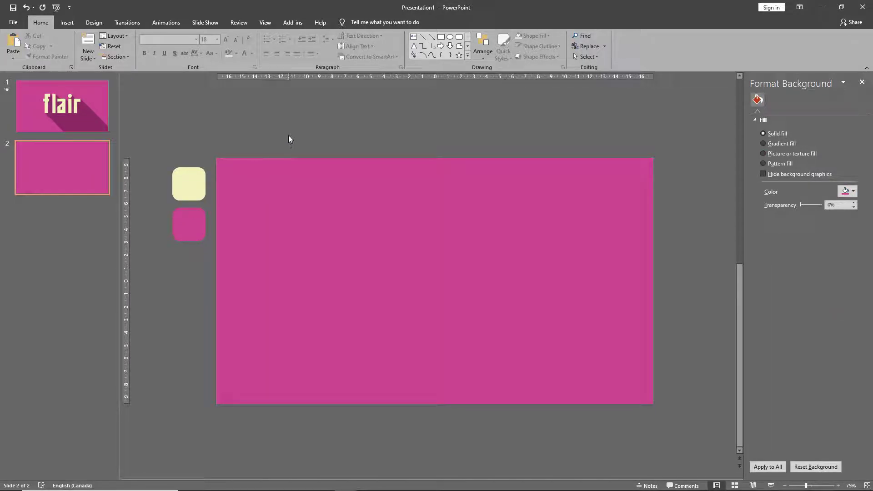
- Add a text box on the slide reading 'Flair'
left_click(413, 37)
left_click(364, 272)
type("flair")
double_click(367, 272)
type("Flair")
- Set the Flair text to size 199 in the Sporten font
left_click(378, 280)
left_click(226, 39)
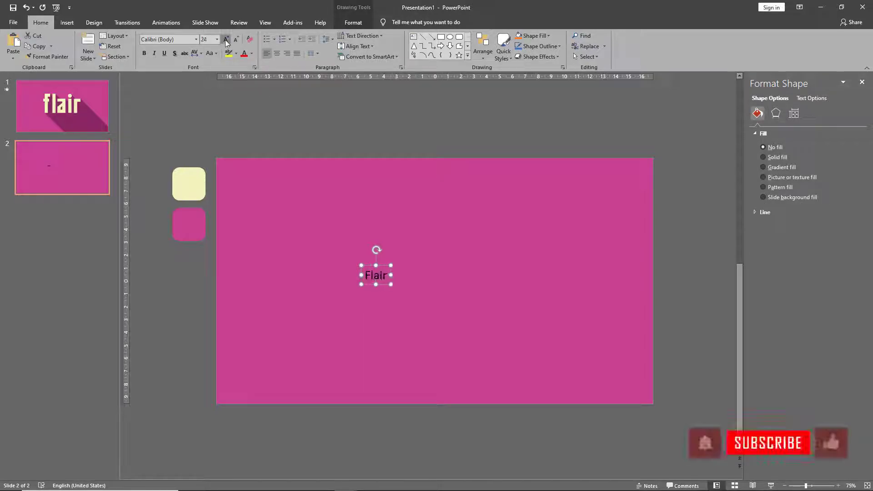
left_click(226, 39)
left_click(226, 39)
left_click(226, 39)
left_click(226, 39)
left_click(226, 39)
left_click(226, 40)
left_click(226, 39)
left_click(226, 39)
left_click(226, 39)
left_click(167, 42)
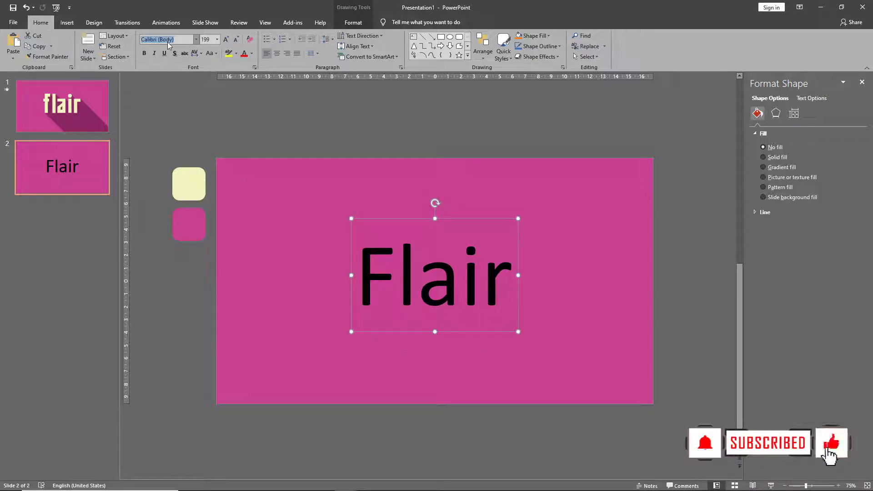
key("Return")
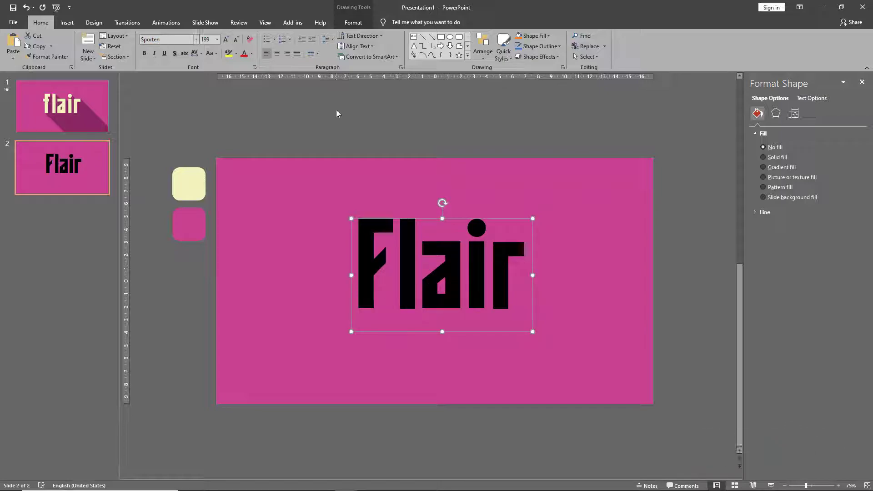
- Colour Flair cream from the cream square and nudge the box slightly lower
double_click(386, 254)
left_click(475, 239)
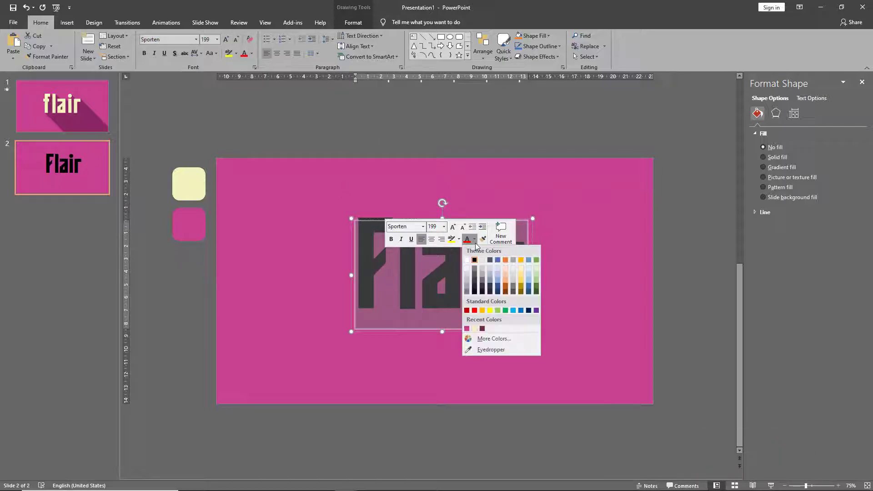
left_click(482, 351)
left_click(200, 175)
left_click(314, 158)
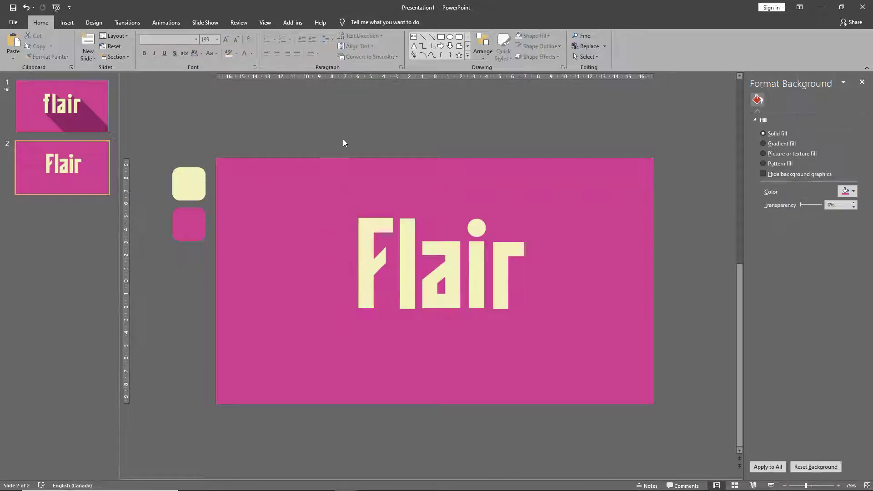
left_click(396, 328)
left_click_drag(397, 338, 396, 340)
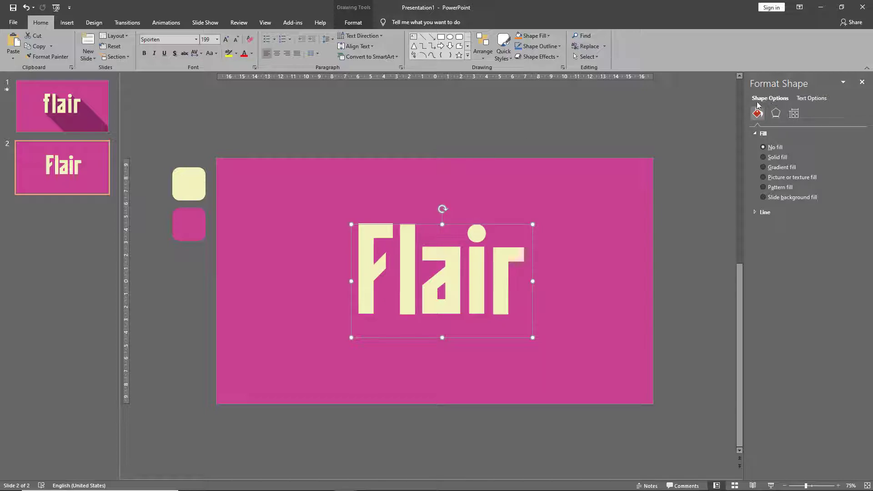
- Apply the Oblique: Bottom Right 3-D rotation preset to the Flair text
left_click(813, 98)
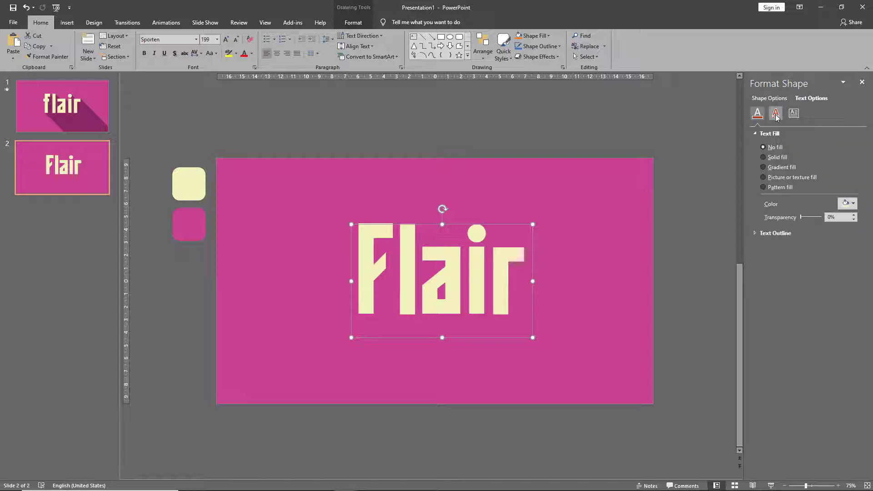
left_click(776, 116)
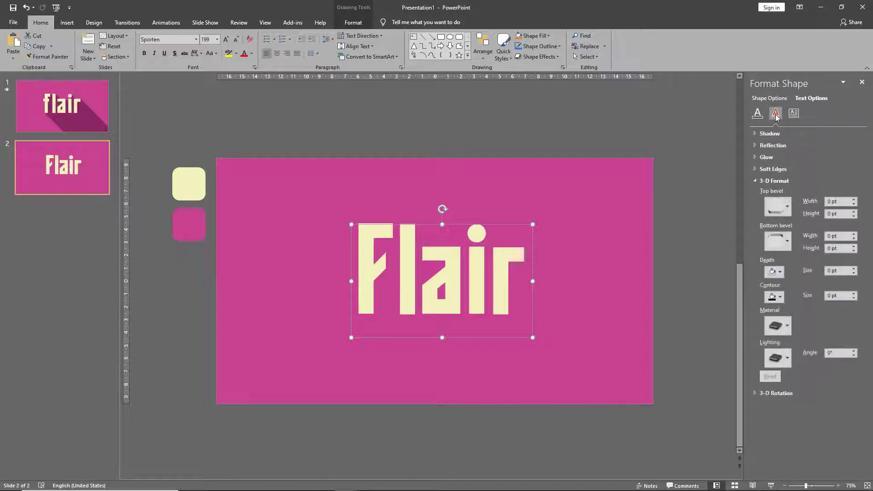
left_click(757, 181)
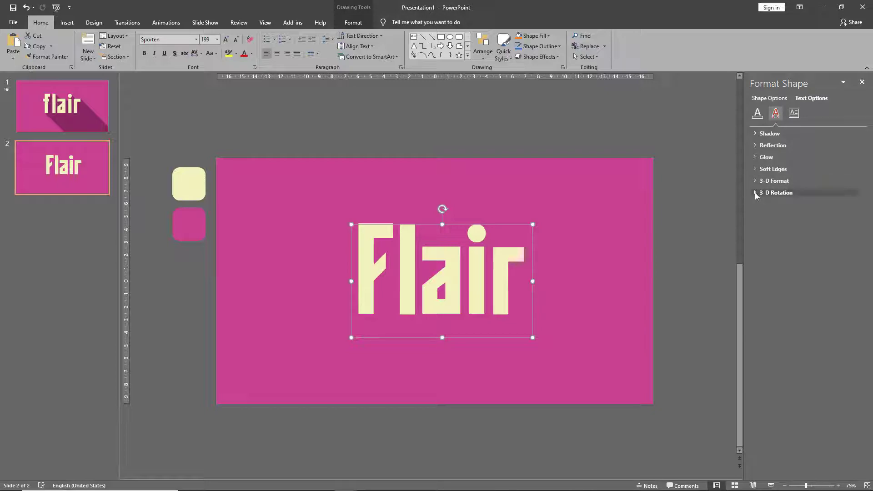
left_click(755, 193)
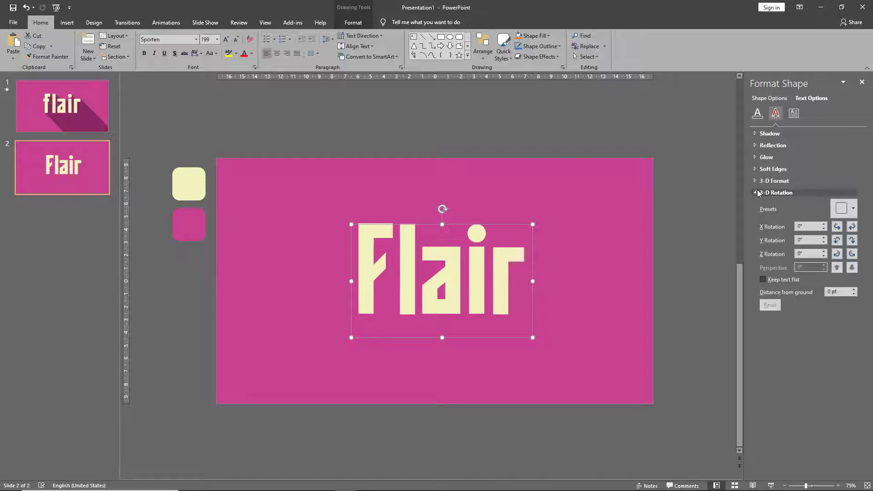
left_click(843, 208)
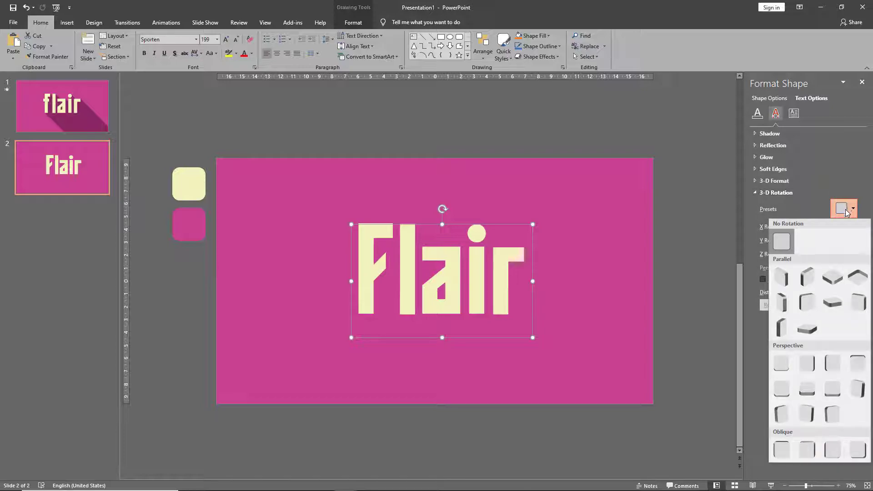
left_click(863, 451)
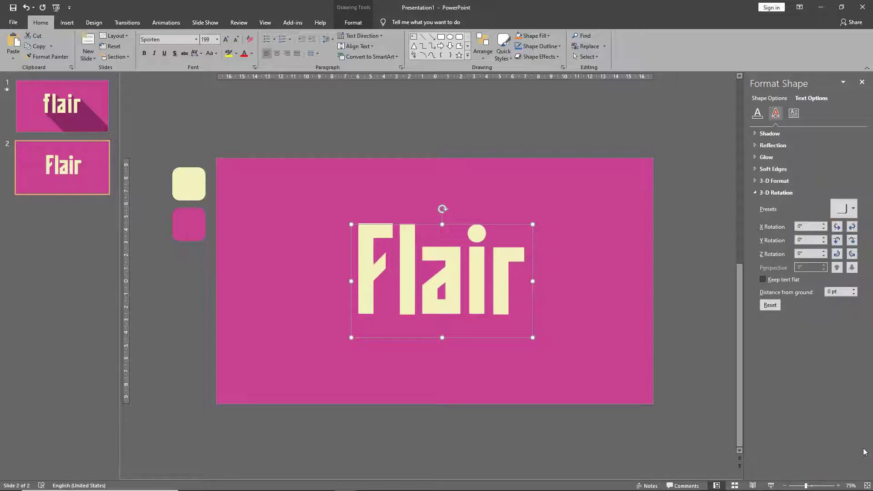
left_click(755, 193)
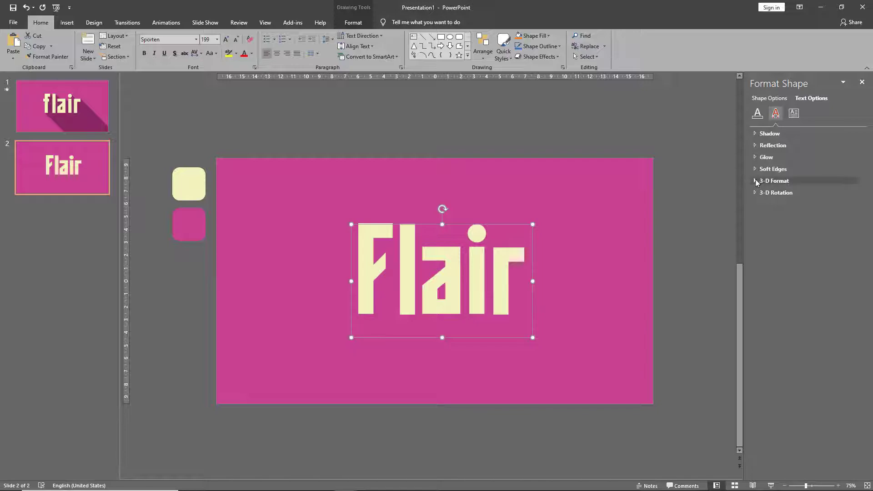
- Extrude Flair 1584 pt deep with a dark magenta #9A2E6E depth colour
left_click(756, 180)
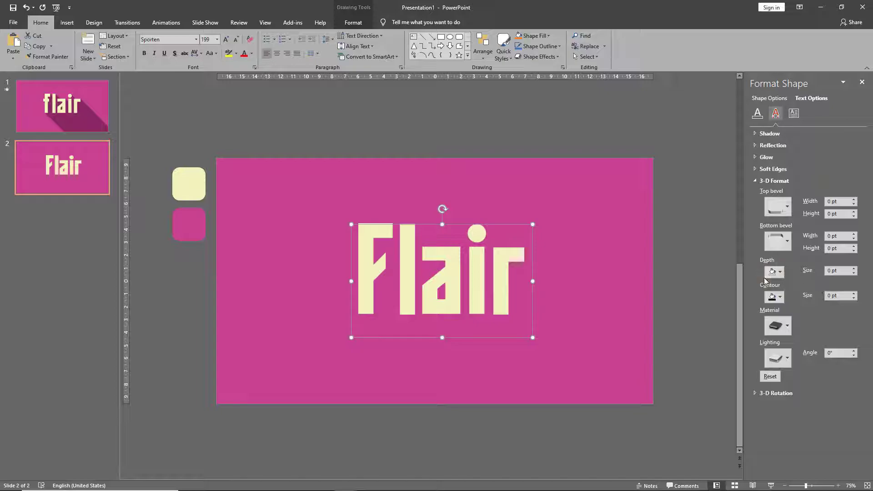
left_click(829, 271)
type("15")
key("Return")
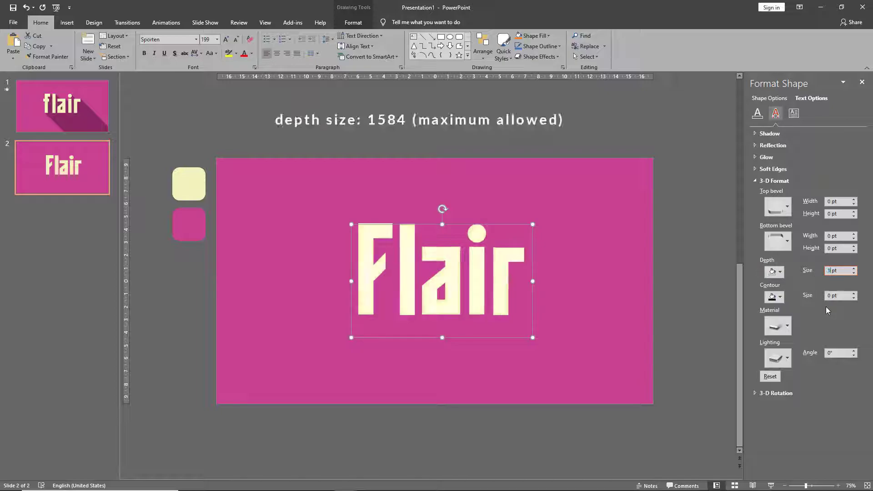
type("84")
key("Return")
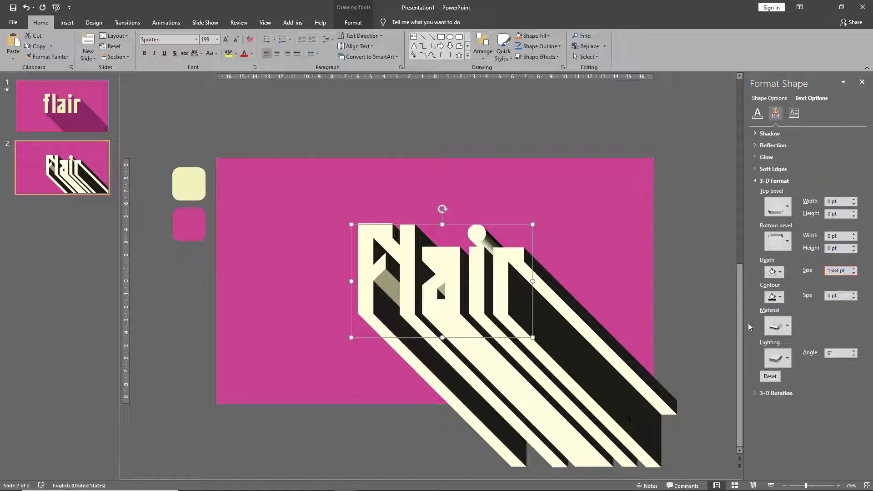
left_click(777, 273)
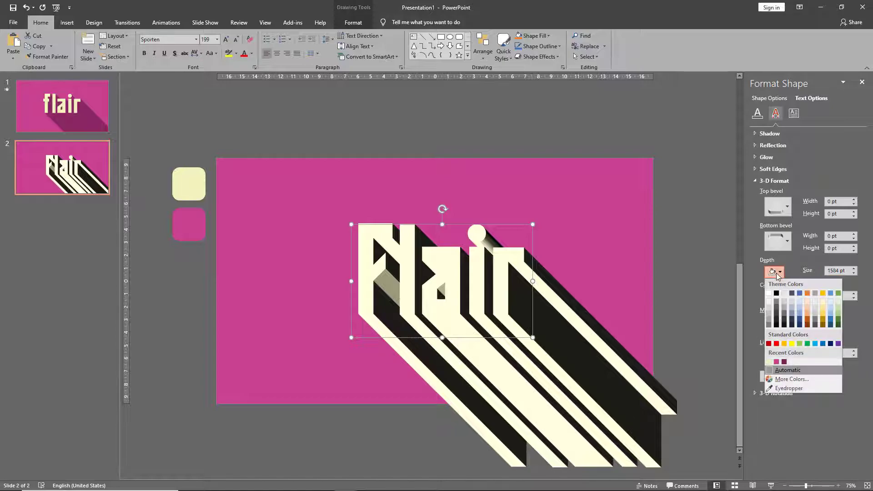
left_click(777, 362)
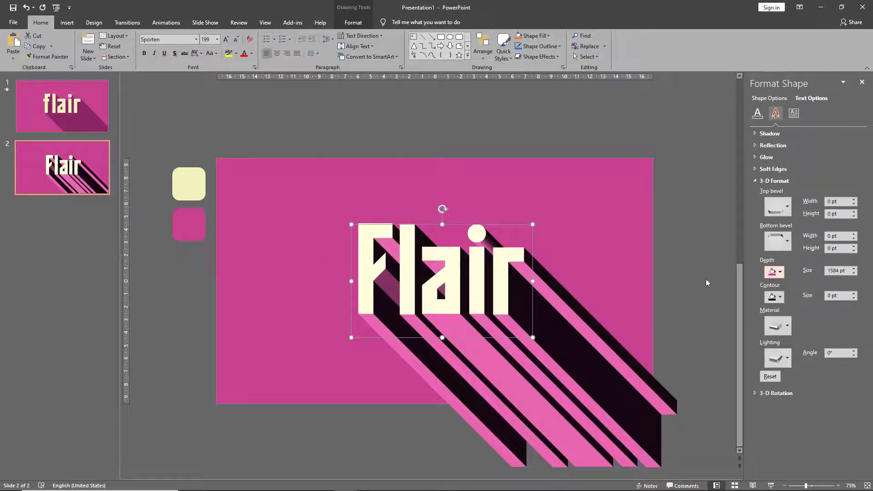
left_click(775, 272)
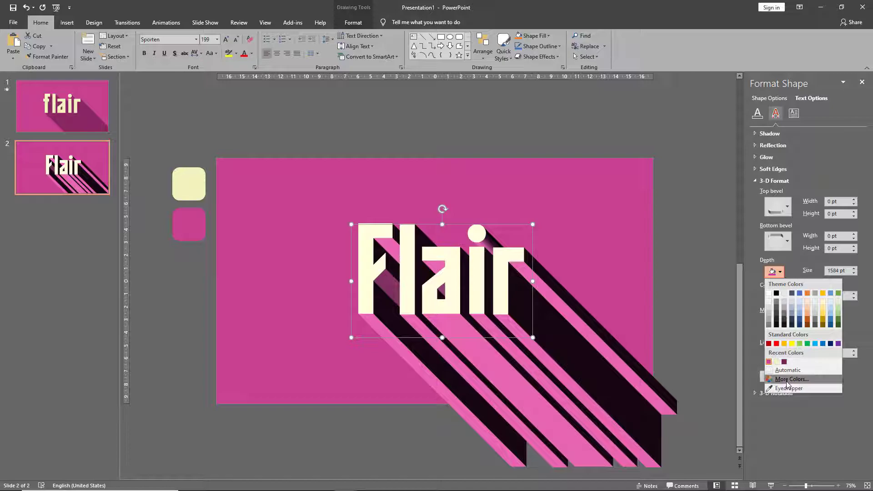
left_click(789, 380)
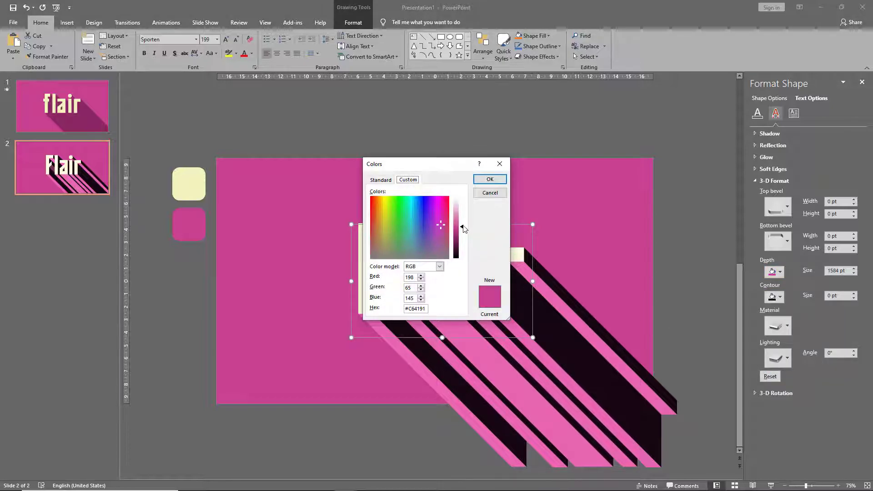
left_click_drag(463, 228, 463, 238)
left_click(489, 179)
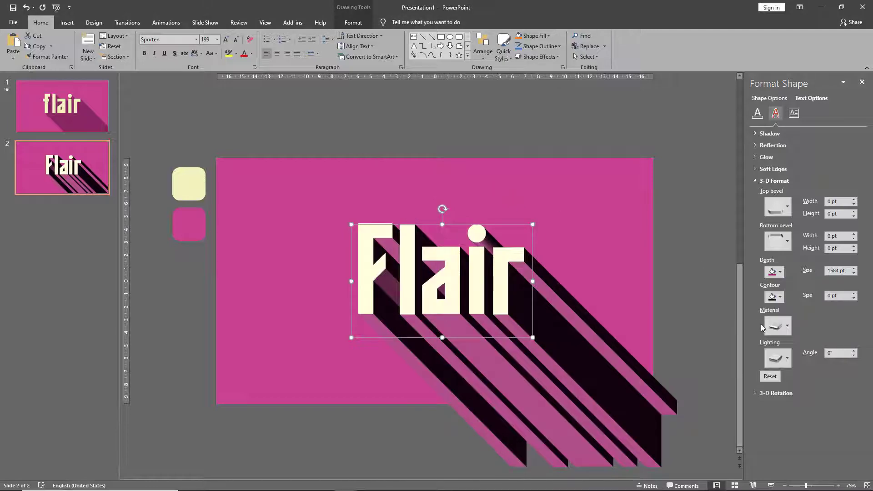
- Set the extrusion material to Matte and the lighting to Flat
left_click(777, 326)
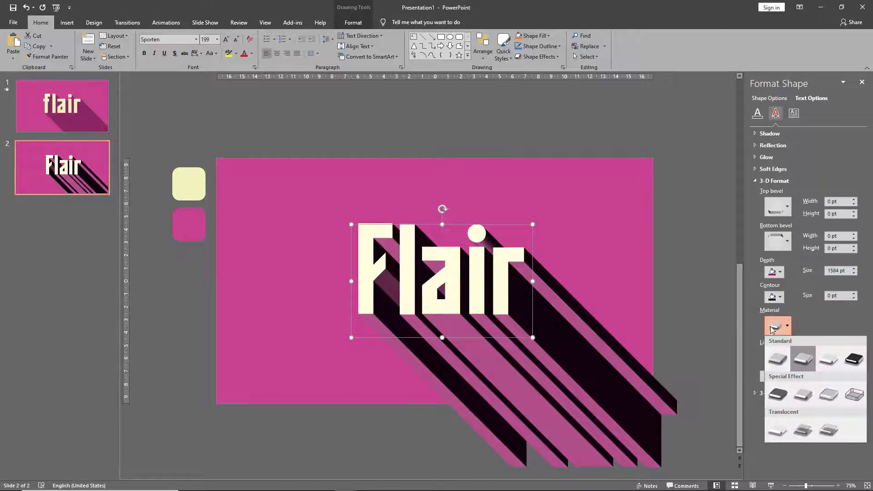
left_click(780, 363)
left_click(783, 364)
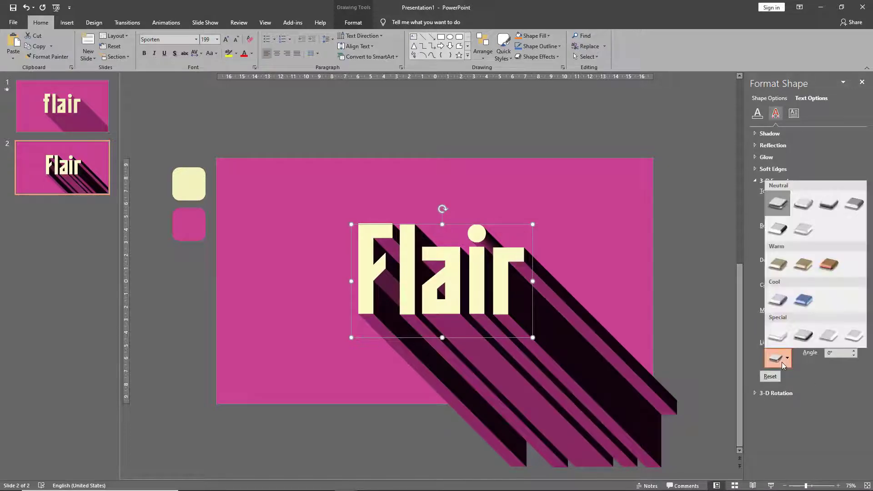
left_click(778, 336)
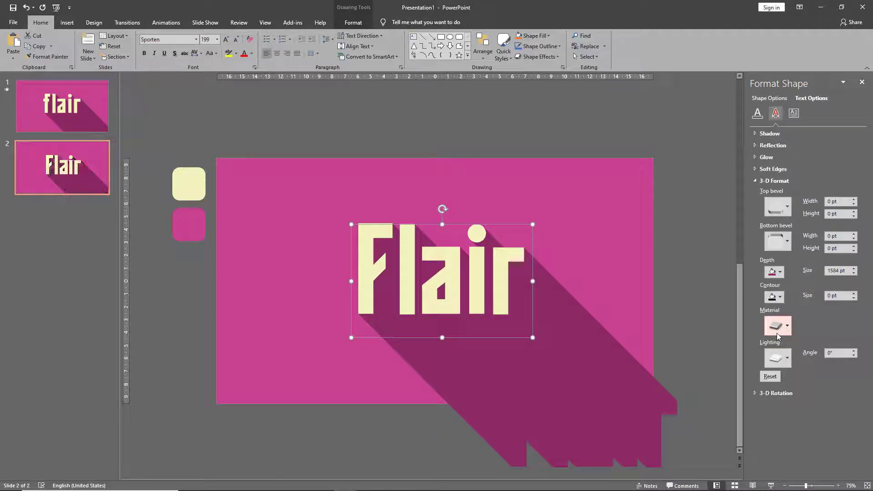
left_click(669, 323)
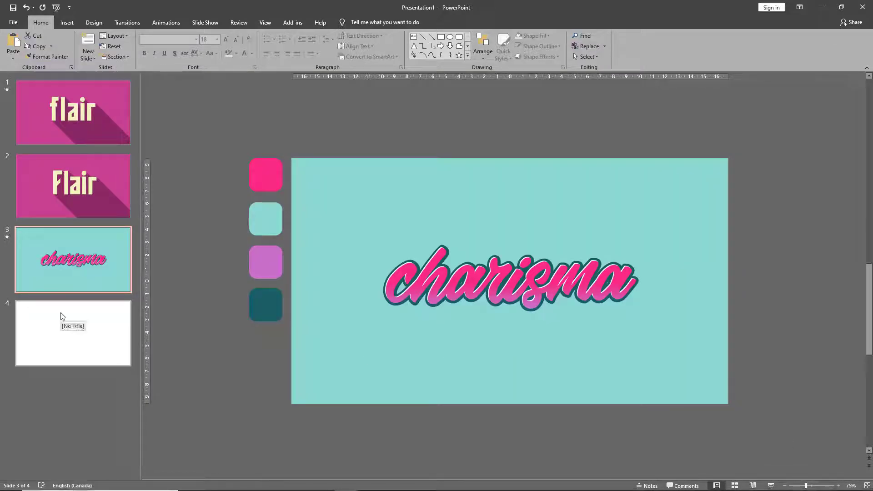
- Give slide 4 a light teal background sampled from the teal swatch
left_click(63, 316)
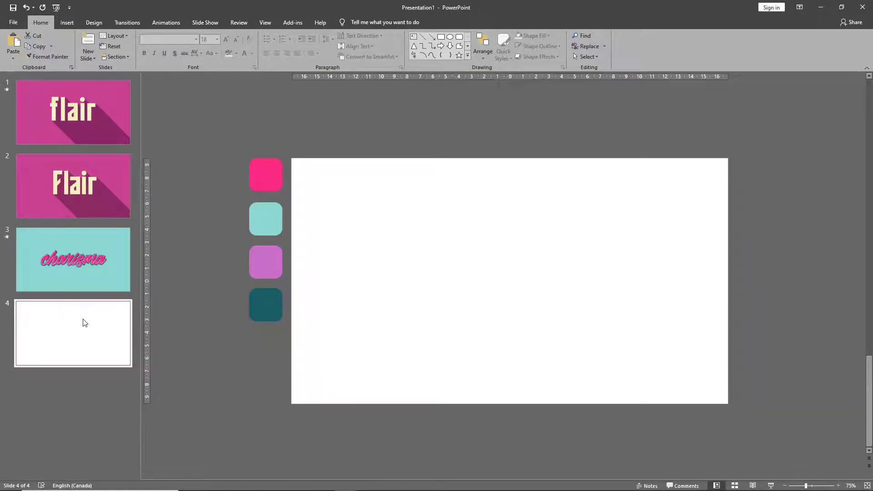
right_click(348, 239)
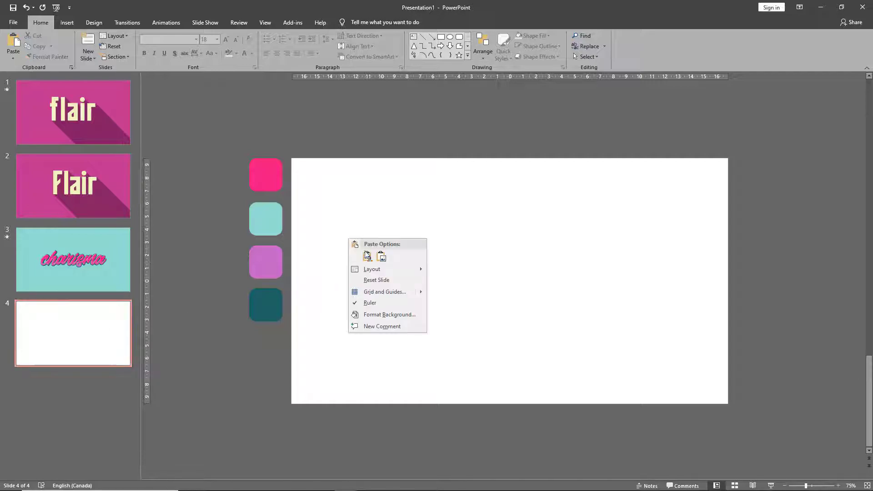
left_click(394, 315)
left_click(850, 192)
left_click(818, 307)
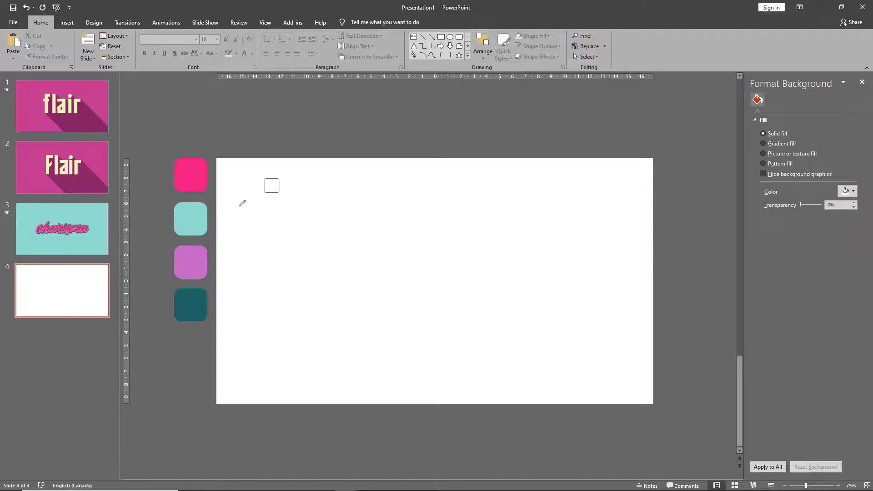
left_click(204, 217)
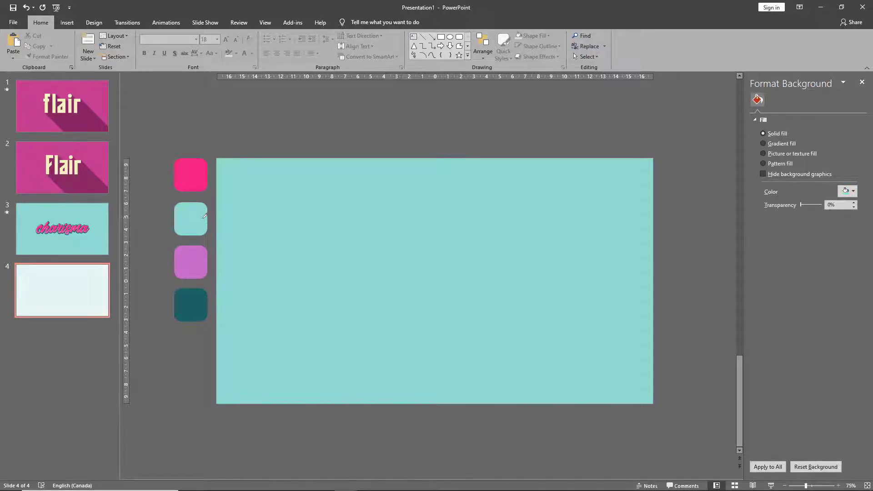
- Add a text box reading 'charisma' and enlarge it to 166 pt
left_click(413, 37)
left_click(343, 268)
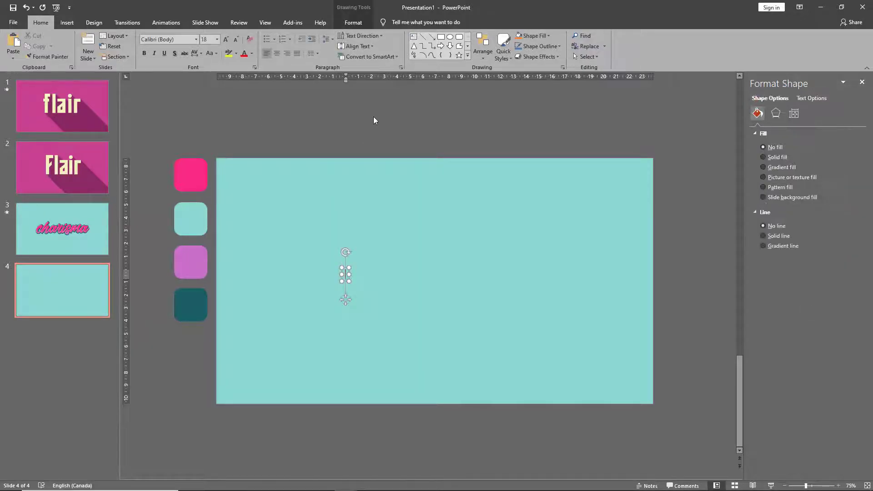
type("charisma")
key("Escape")
left_click(227, 39)
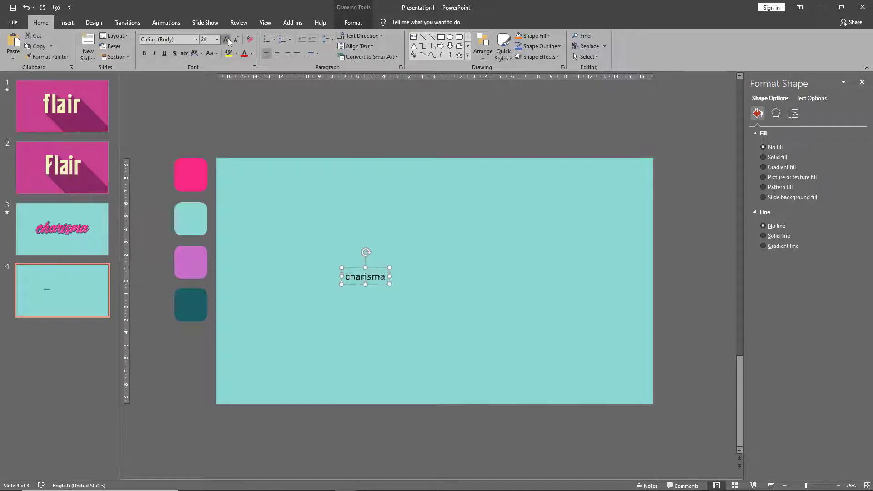
left_click(226, 39)
left_click(226, 39)
left_click(226, 39)
- Set charisma in Saekana Clean at 239 pt and centre it on the slide
left_click(173, 41)
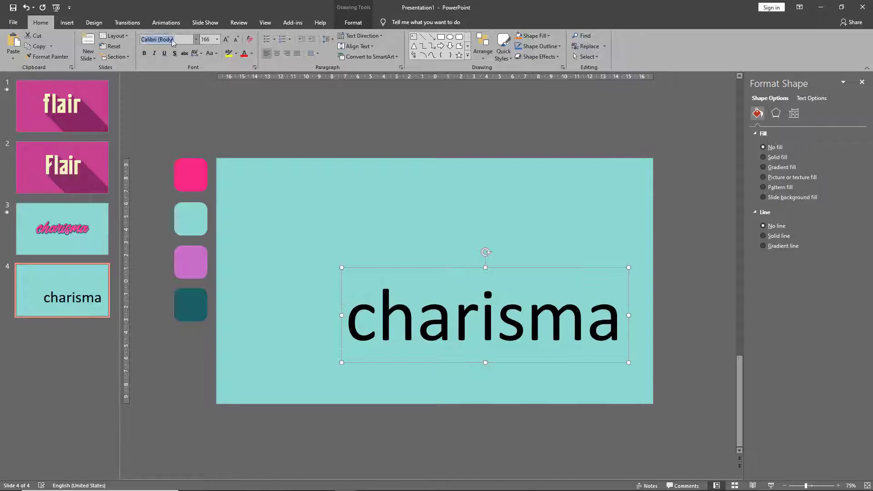
type("Saekana Clean")
key("Return")
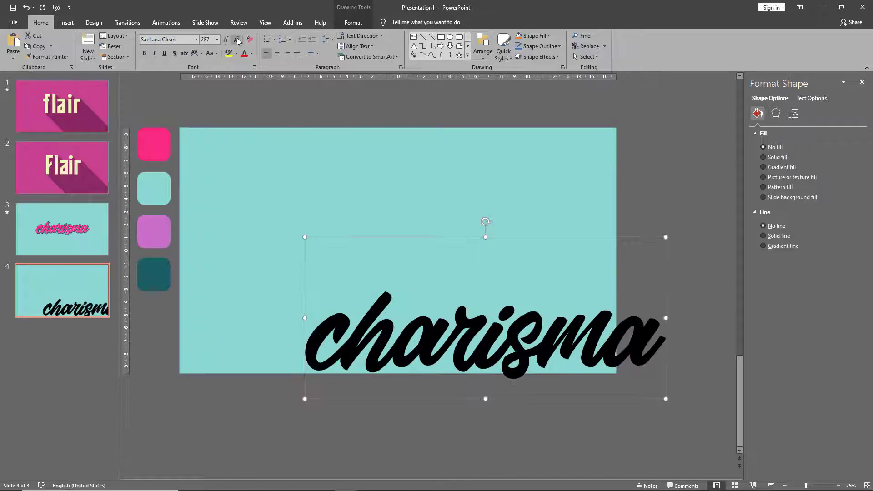
left_click(238, 40)
left_click_drag(448, 402, 392, 332)
left_click(268, 133)
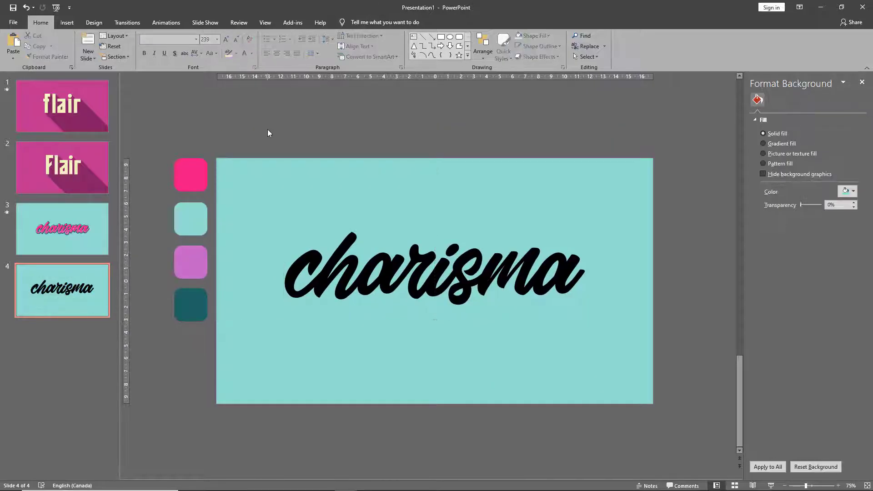
left_click(320, 241)
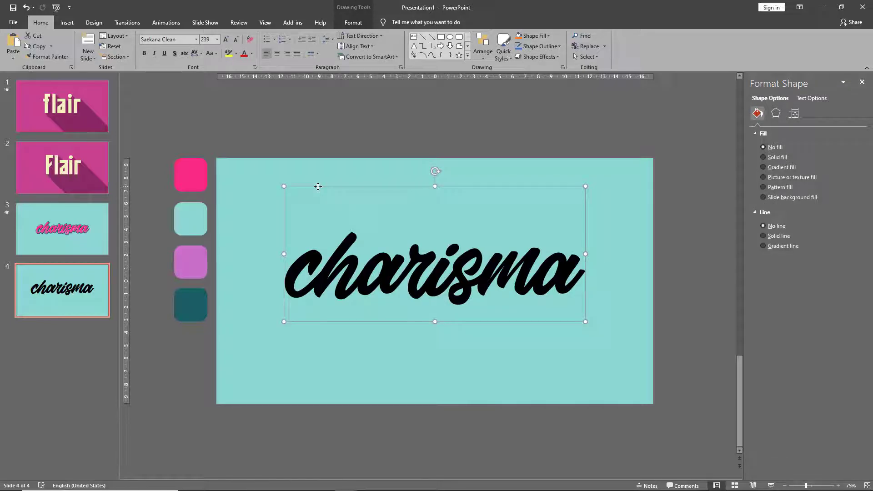
- Paste a copy of the charisma text box and park it below the slide
key("ctrl+v")
key("ctrl+v")
key("ctrl+v")
key("ctrl+v")
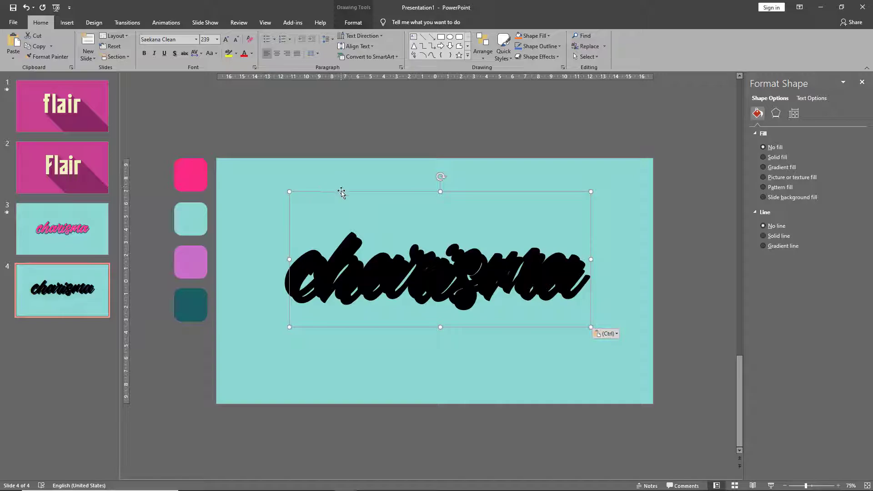
left_click_drag(343, 204, 339, 353)
scroll(338, 353, "down", 2)
left_click(173, 306)
left_click(323, 254)
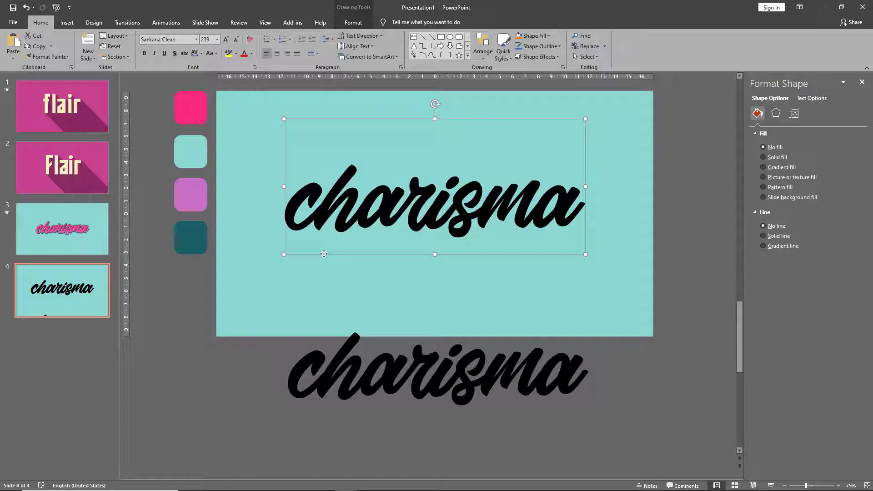
- Give the centred charisma a pink linear gradient text fill at 90°
left_click(812, 99)
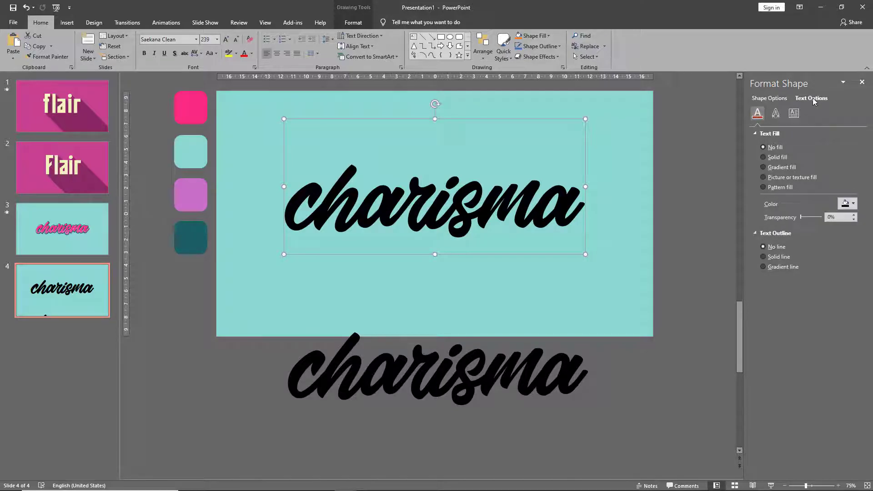
left_click(781, 168)
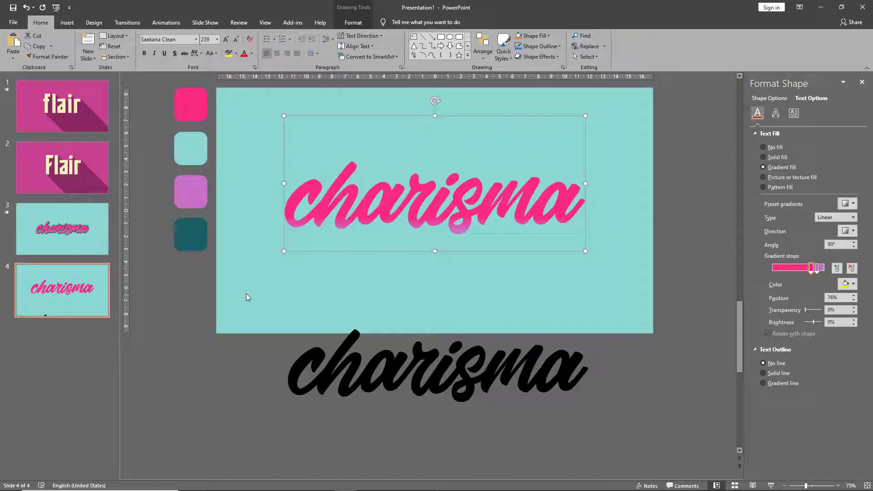
- Move the black copy onto the slide under the pink word and remove its fill
left_click(407, 364)
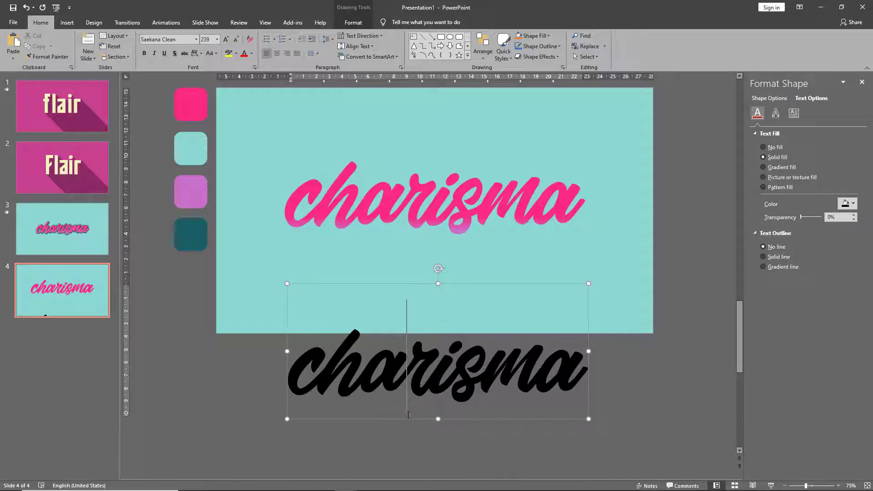
left_click_drag(408, 416, 403, 344)
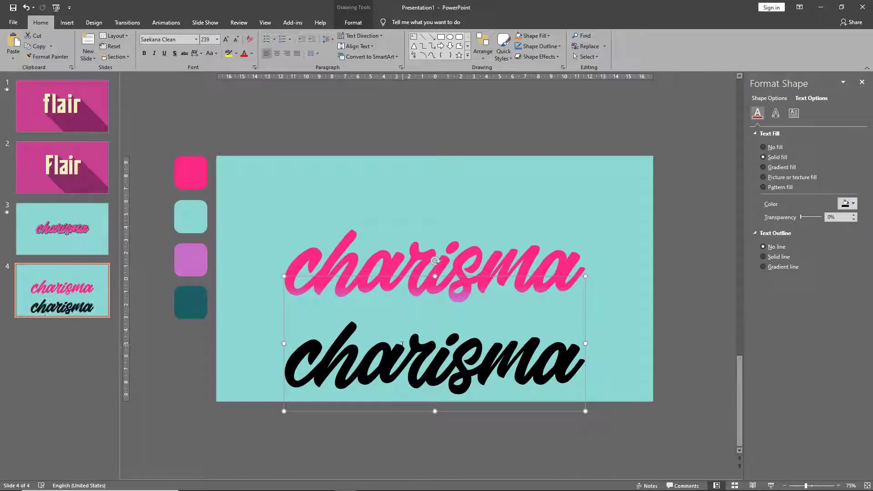
left_click(355, 23)
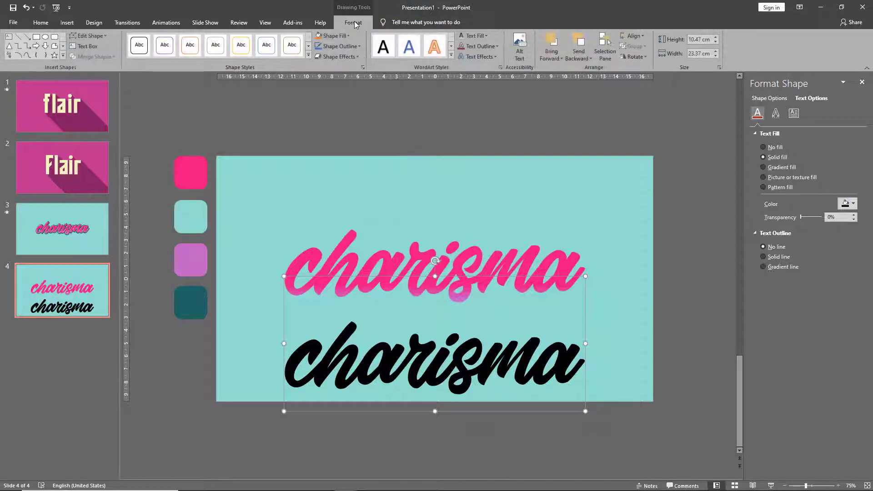
left_click(461, 40)
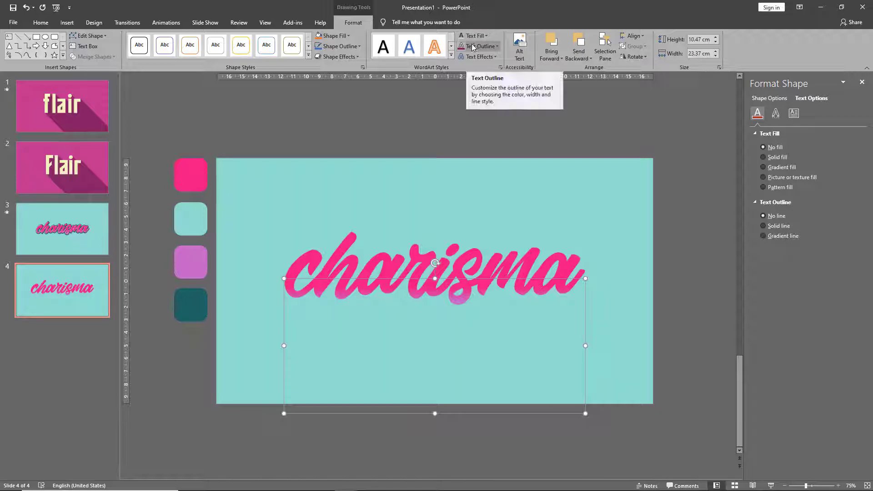
- Give the copy a 15.25 pt dark teal outline sampled from the swatch
left_click(476, 47)
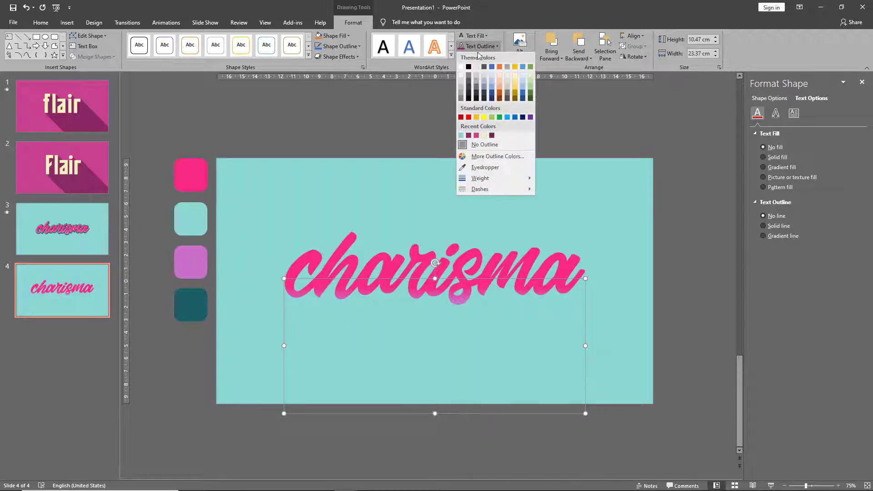
left_click(483, 168)
left_click(200, 303)
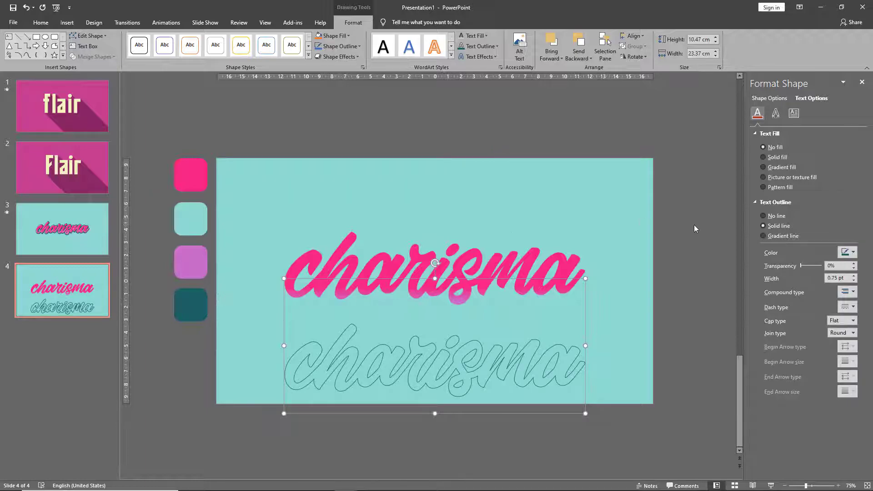
left_click(855, 276)
left_click_drag(854, 275, 854, 276)
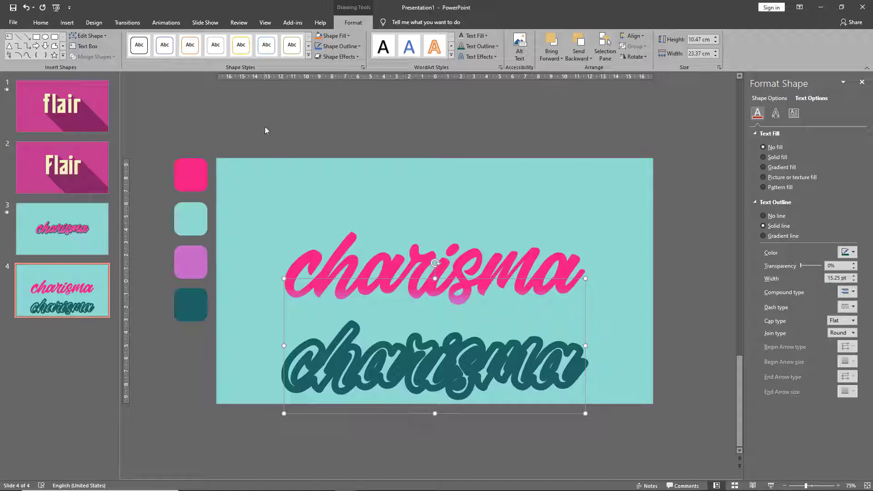
- Align both charisma text boxes on their middles and move them to the slide centre
left_click_drag(234, 133, 673, 454)
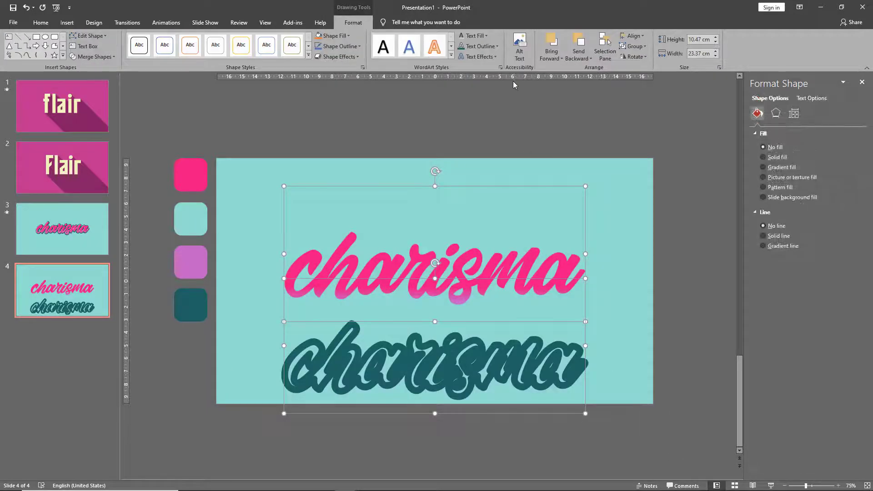
left_click(632, 36)
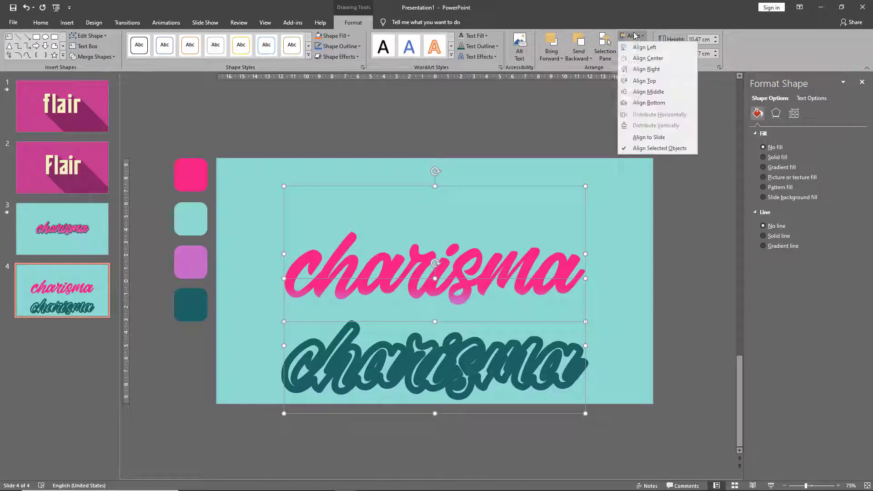
left_click(645, 91)
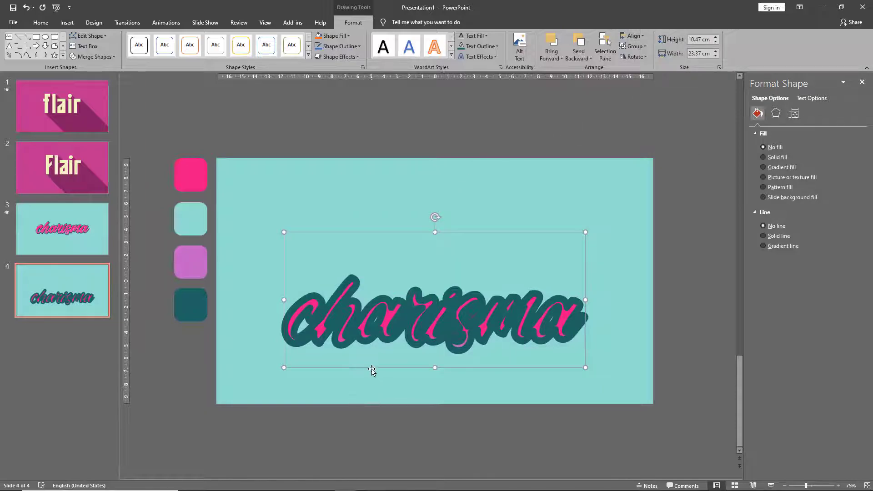
left_click_drag(372, 369, 374, 324)
left_click(322, 172)
- Send the teal outline copy behind the pink word and reselect the pink charisma
left_click(331, 187)
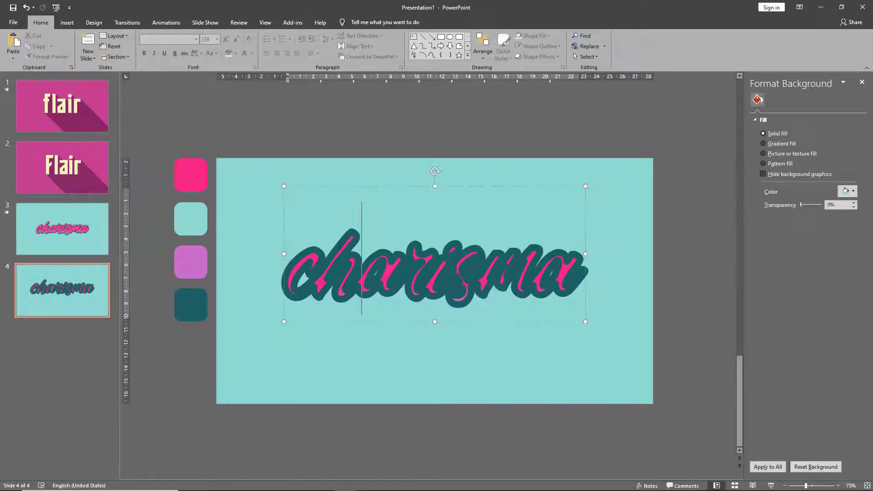
right_click(331, 187)
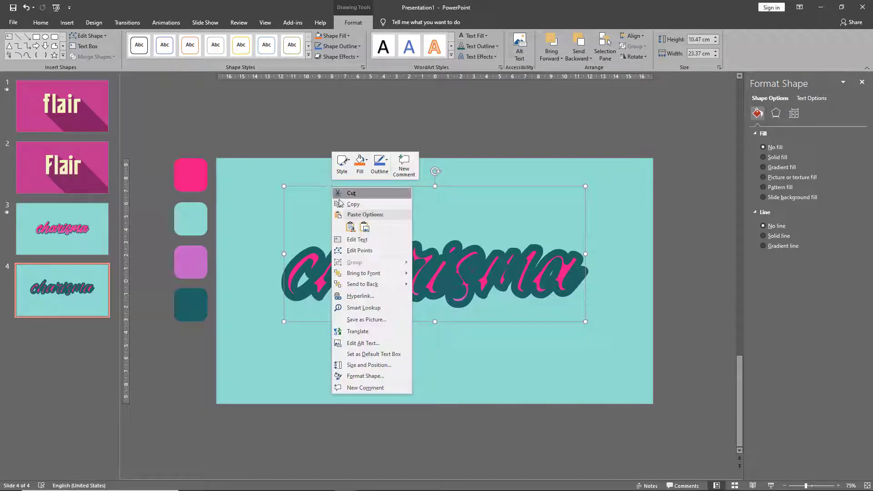
left_click(363, 286)
left_click(350, 129)
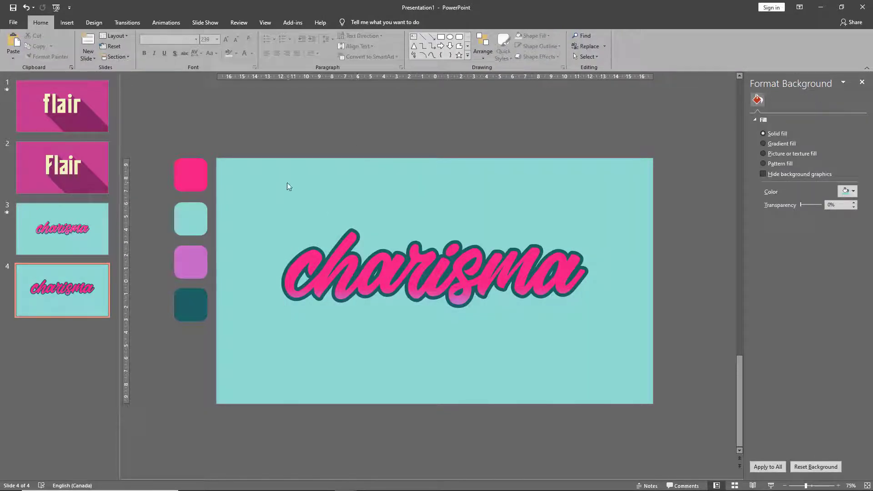
left_click_drag(257, 144, 637, 425)
left_click(397, 322)
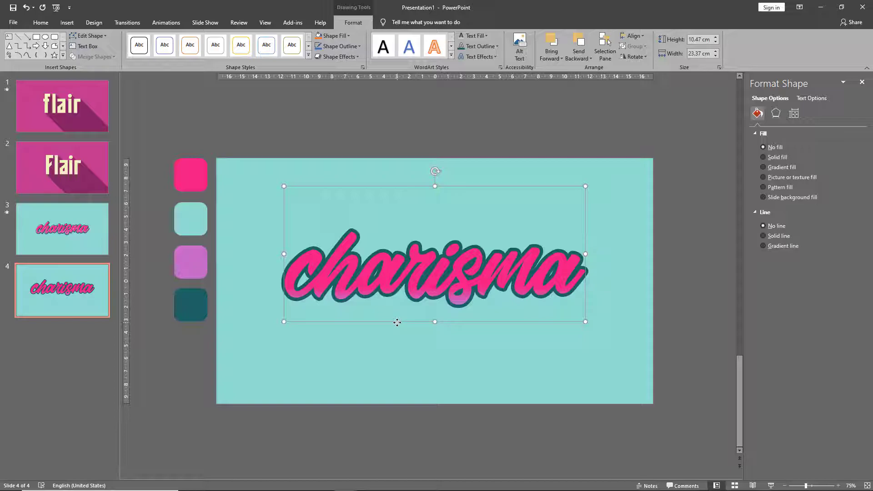
- Tilt charisma with the Oblique: Top Left 3-D rotation preset
left_click(810, 99)
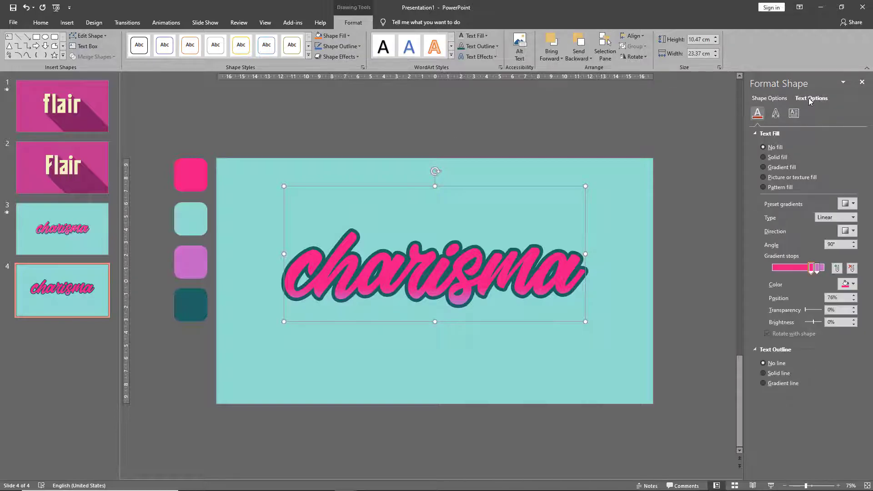
left_click(776, 114)
left_click(756, 181)
left_click(755, 181)
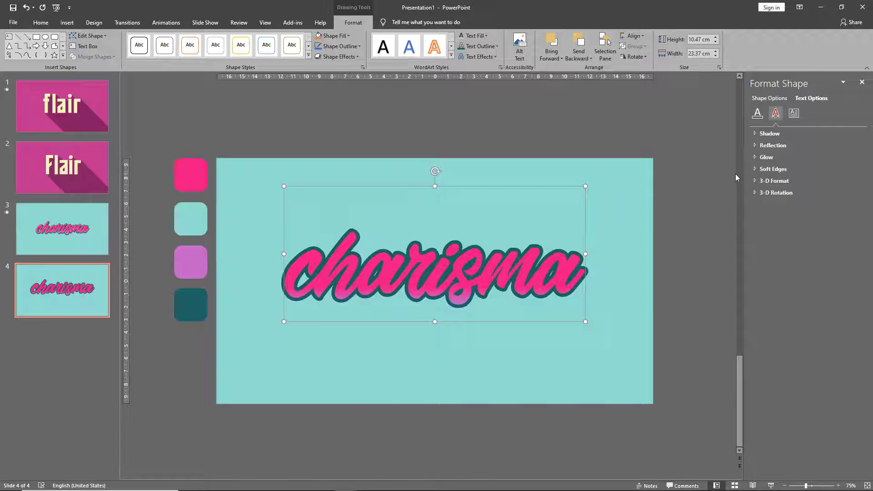
left_click(755, 193)
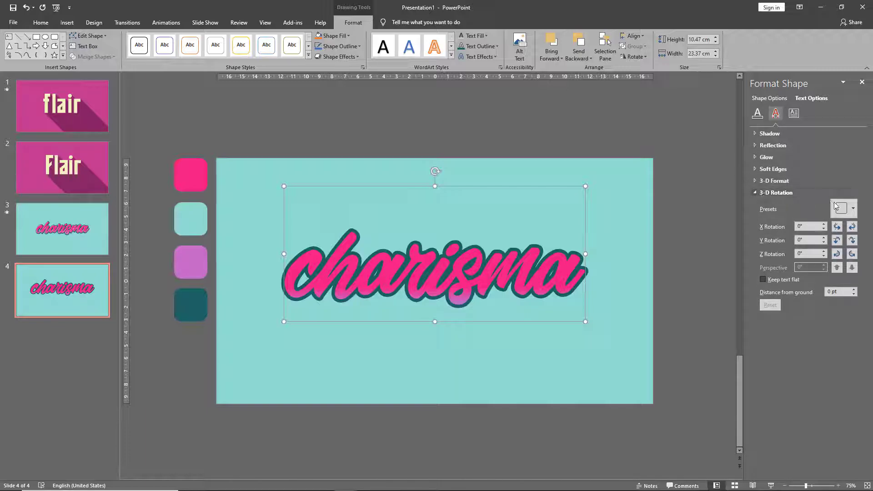
left_click(844, 208)
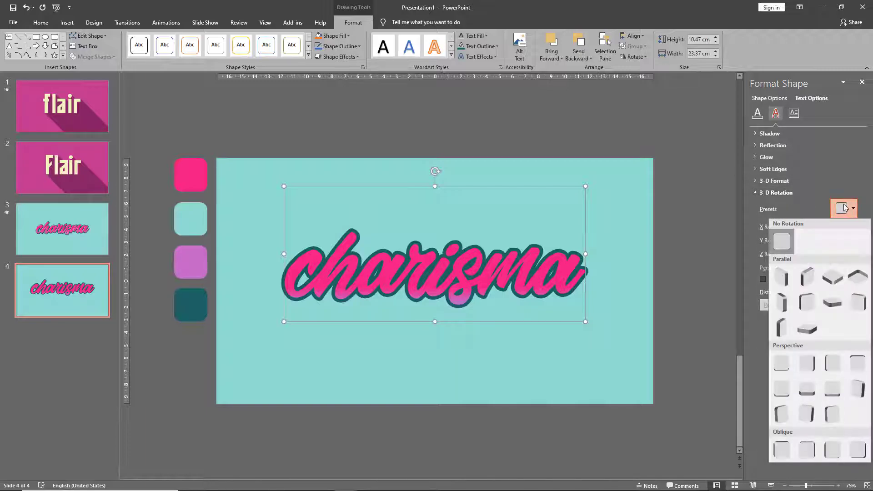
left_click(782, 449)
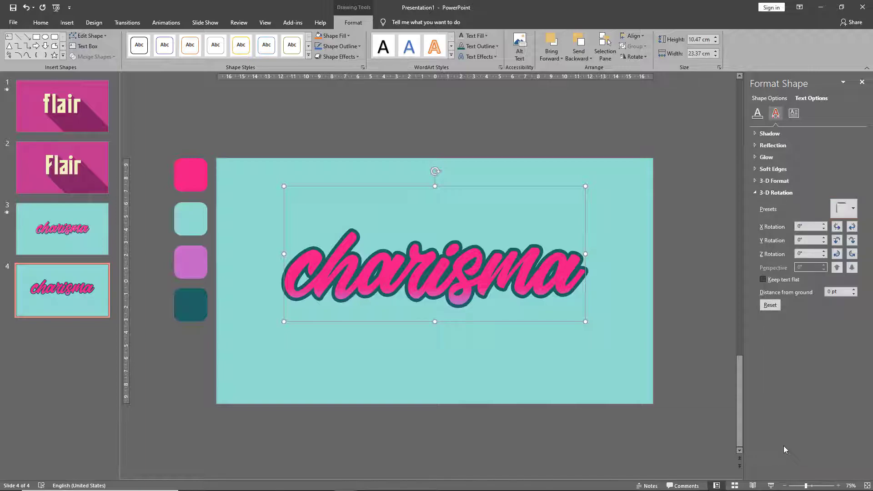
left_click(755, 194)
- Give charisma a white 6.5 pt extrusion with a new material and special lighting
left_click(755, 181)
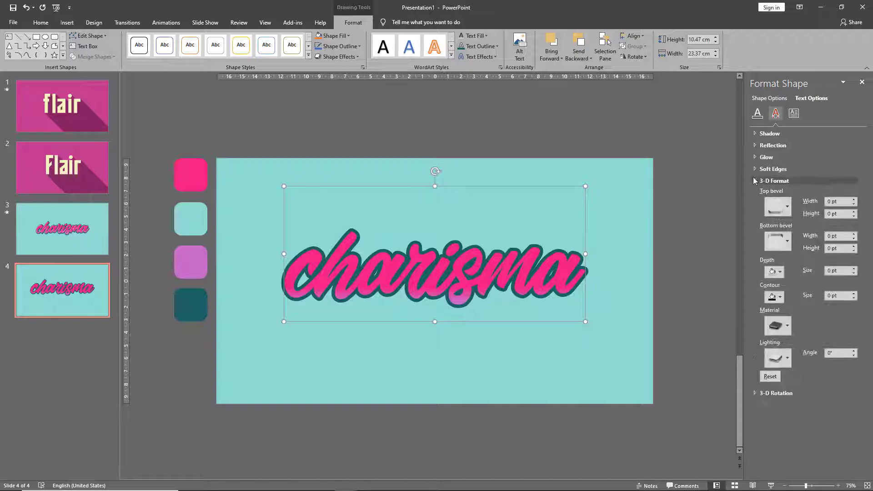
left_click(781, 271)
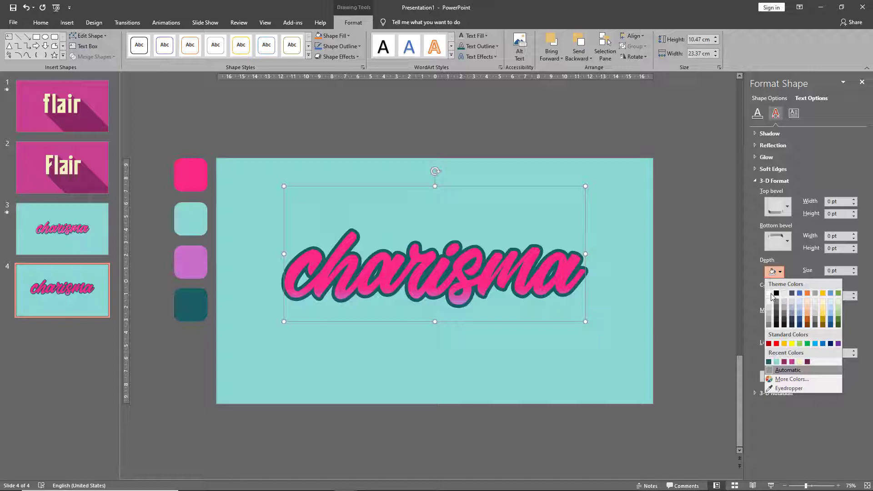
left_click(771, 293)
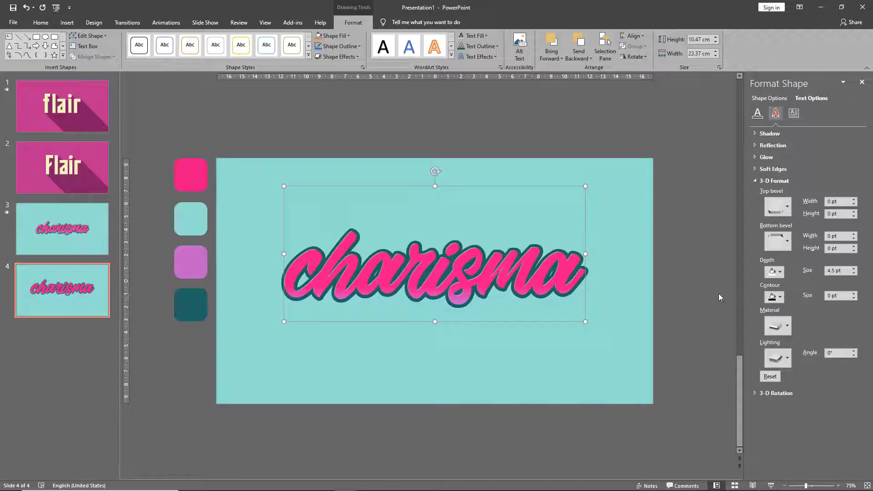
left_click(779, 326)
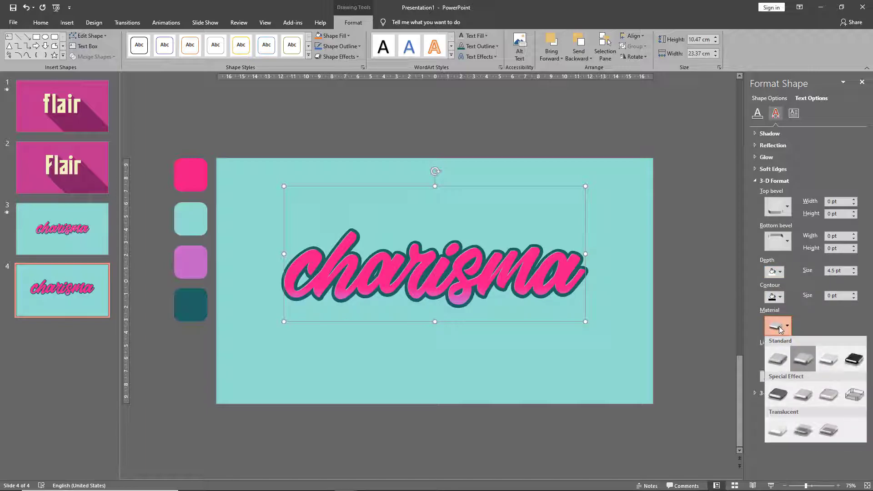
left_click(777, 360)
left_click(771, 363)
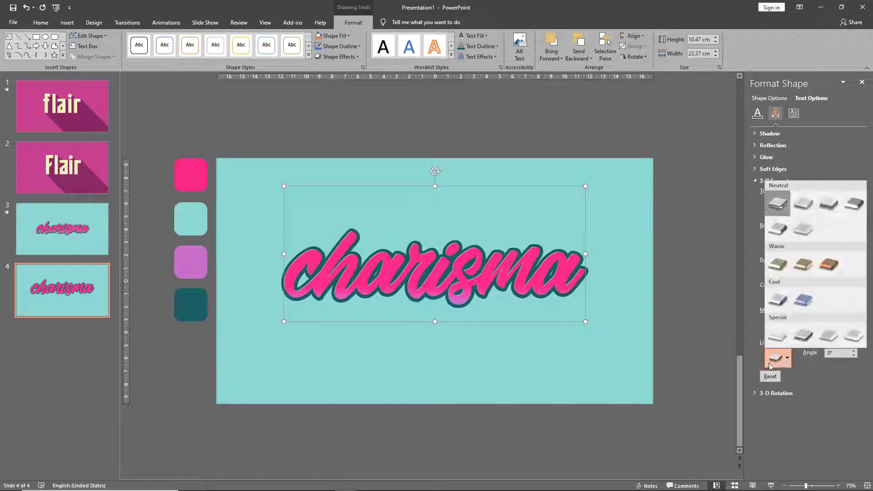
left_click(777, 336)
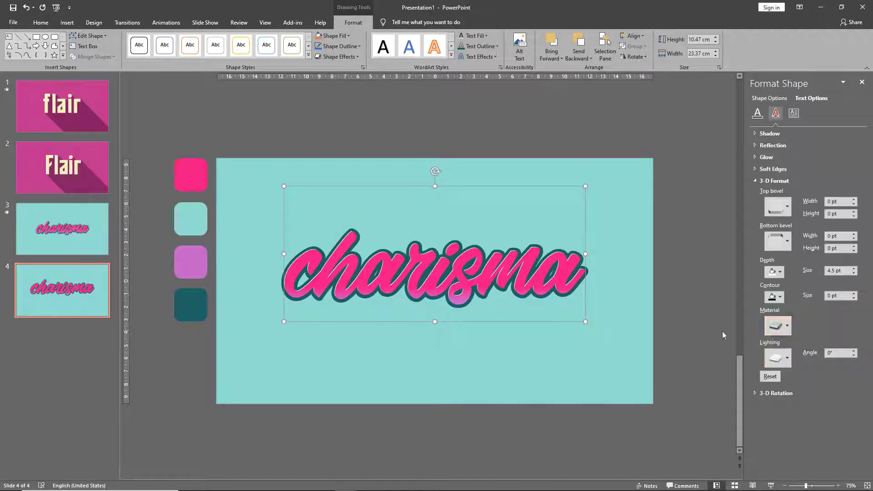
left_click(854, 268)
left_click(854, 269)
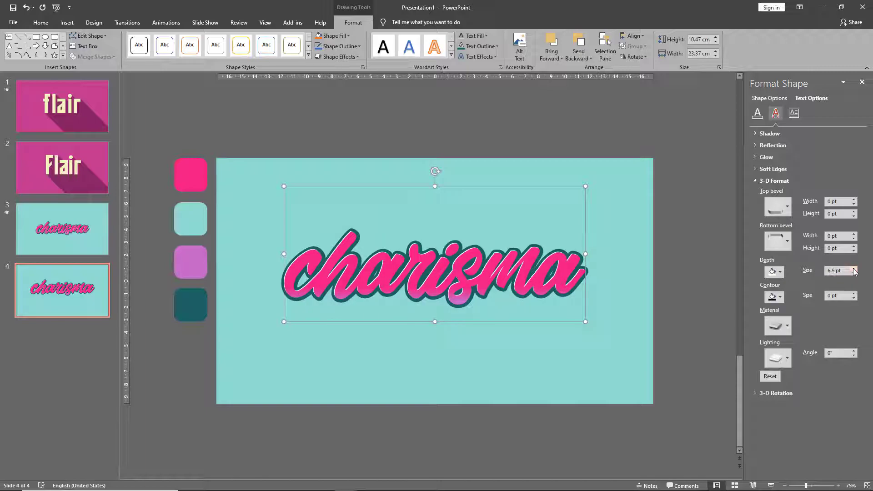
- Deselect the charisma text and open blank slide 6 from the slide pane
left_click(680, 283)
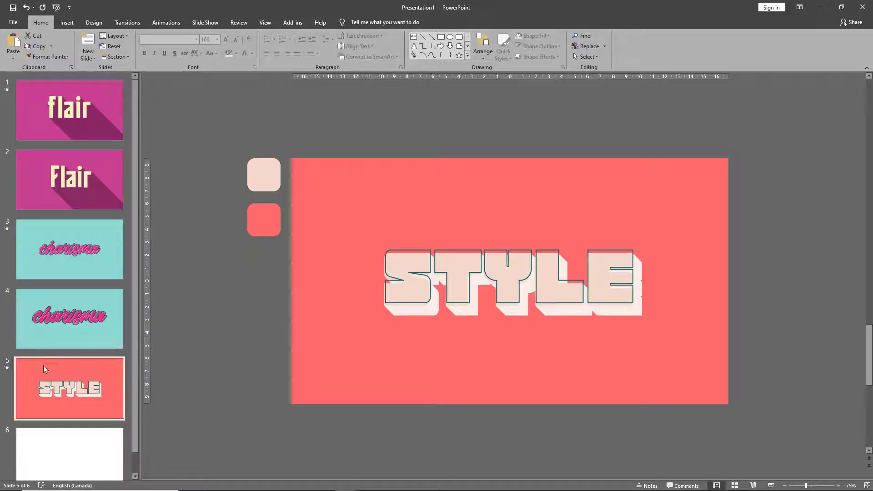
scroll(62, 393, "down", 1)
left_click(86, 444)
- Set slide 6's background to the coral colour sampled from the red swatch
right_click(358, 210)
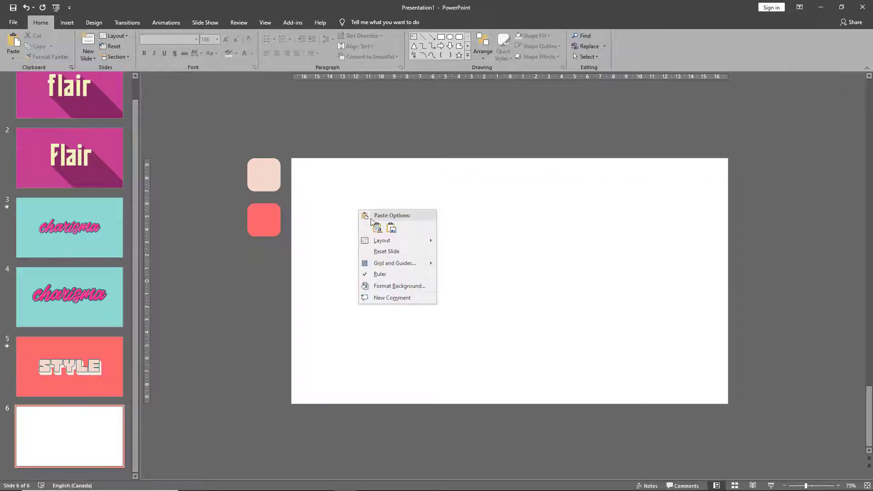
left_click(408, 283)
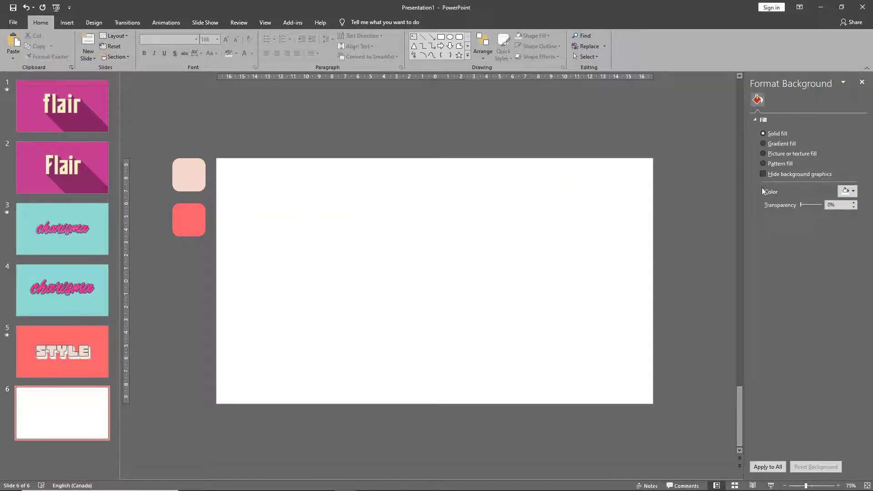
left_click(849, 193)
left_click(824, 303)
left_click(189, 220)
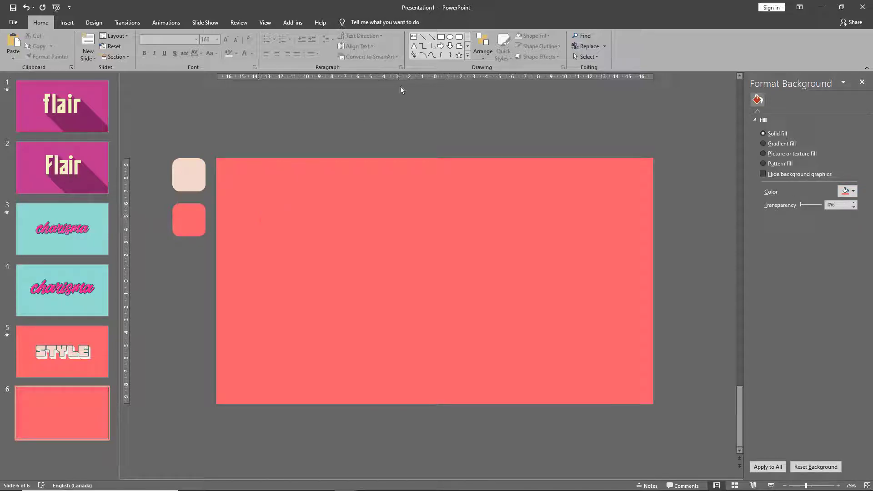
- Paste the black STYLE text, set it in Alt Badger and enlarge it toward 166 pt
key("ctrl+v")
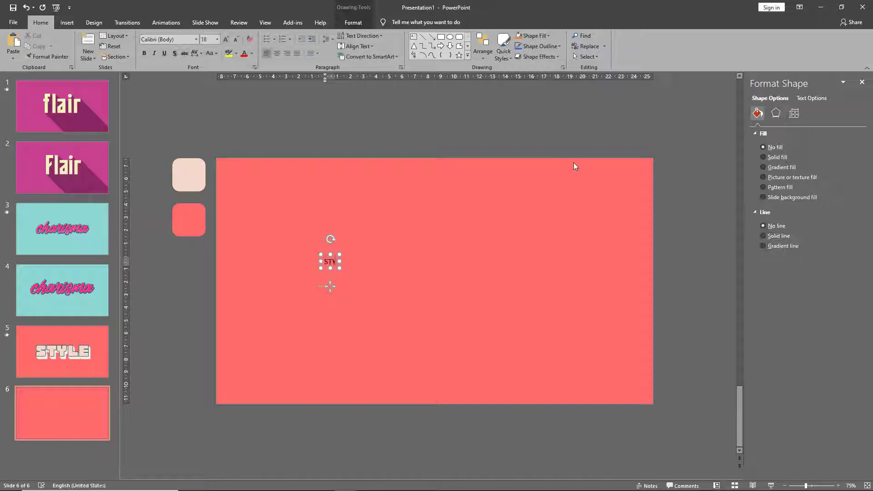
left_click(323, 268)
left_click(164, 39)
type("Alt Badger")
key("Return")
left_click(192, 53)
left_click(218, 66)
left_click(226, 39)
left_click(226, 40)
left_click(225, 39)
left_click(226, 39)
left_click(226, 39)
left_click(226, 39)
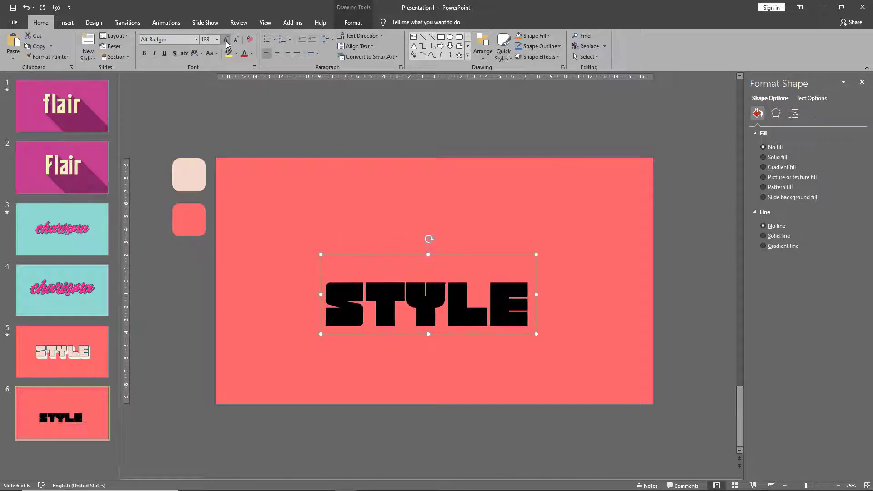
left_click(226, 39)
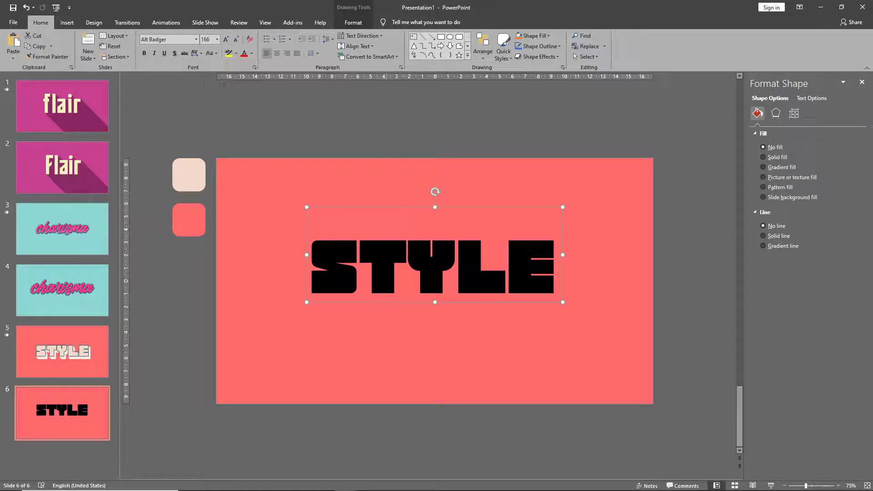
- Duplicate STYLE and park the black copy just above the slide
key("ctrl+c")
key("ctrl+v")
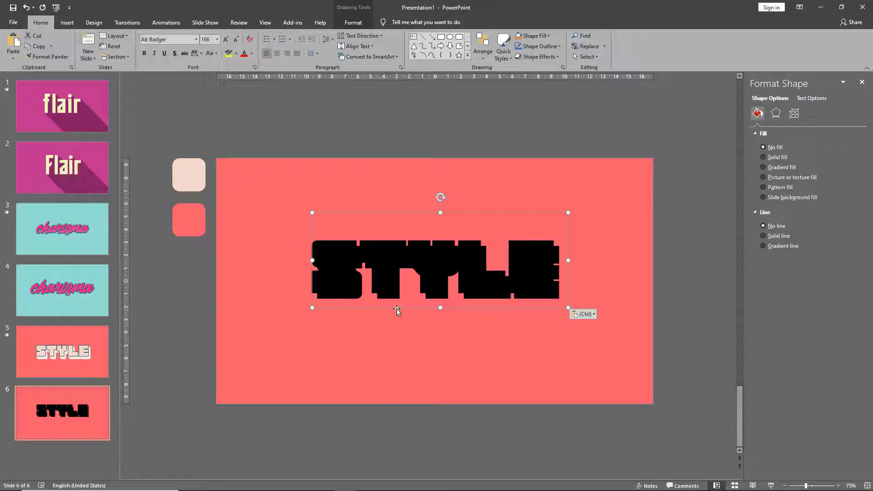
left_click_drag(397, 309, 385, 187)
left_click(304, 241)
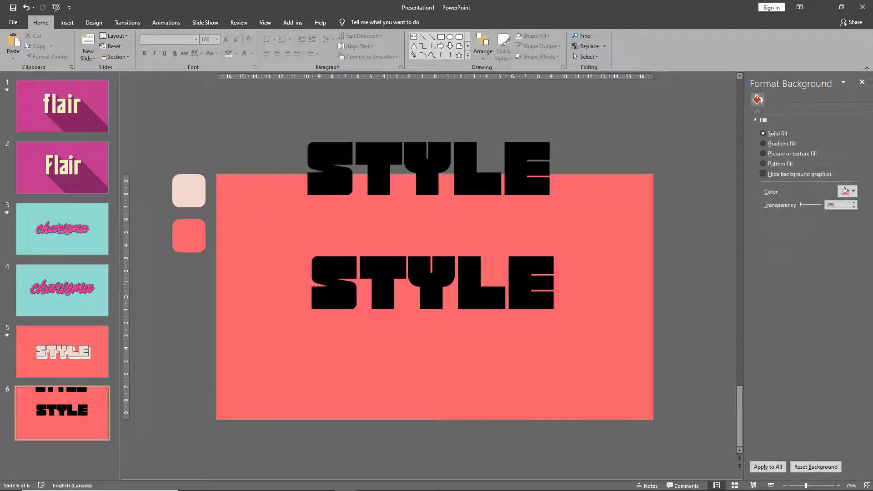
- Recolour the slide's STYLE pale pink, eyedropping the light swatch
double_click(455, 284)
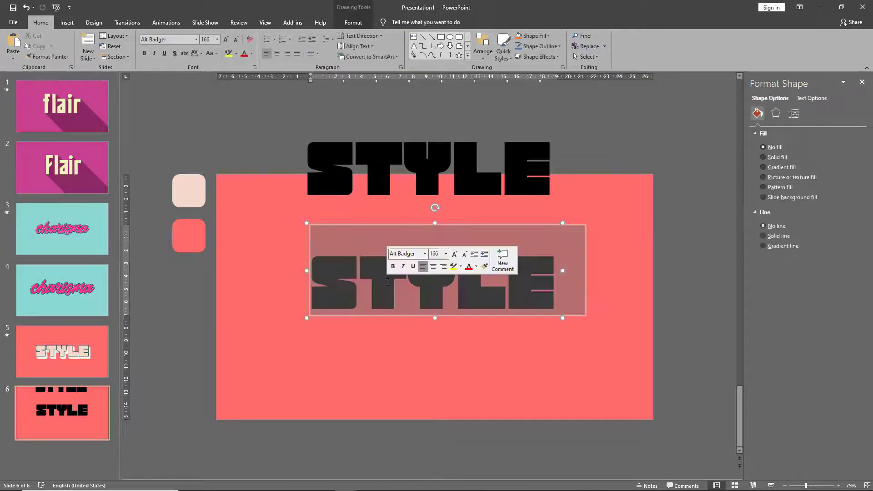
left_click(475, 269)
left_click(485, 378)
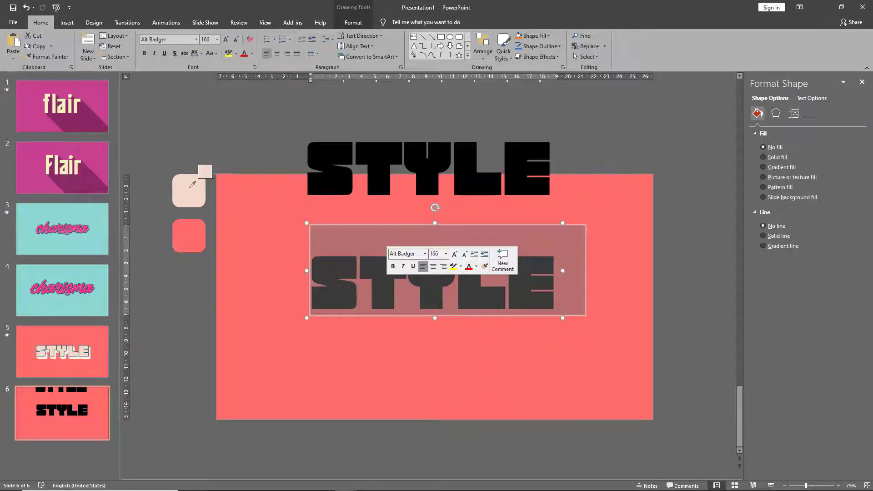
left_click(190, 186)
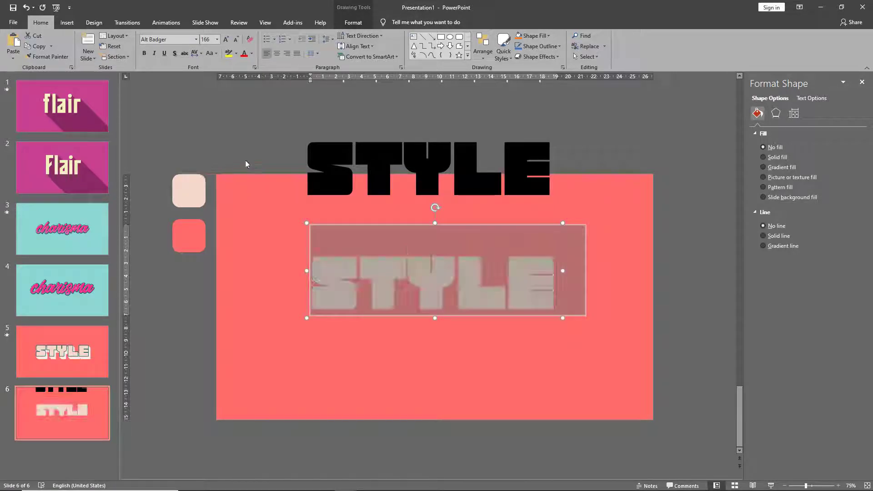
left_click(812, 98)
left_click(776, 114)
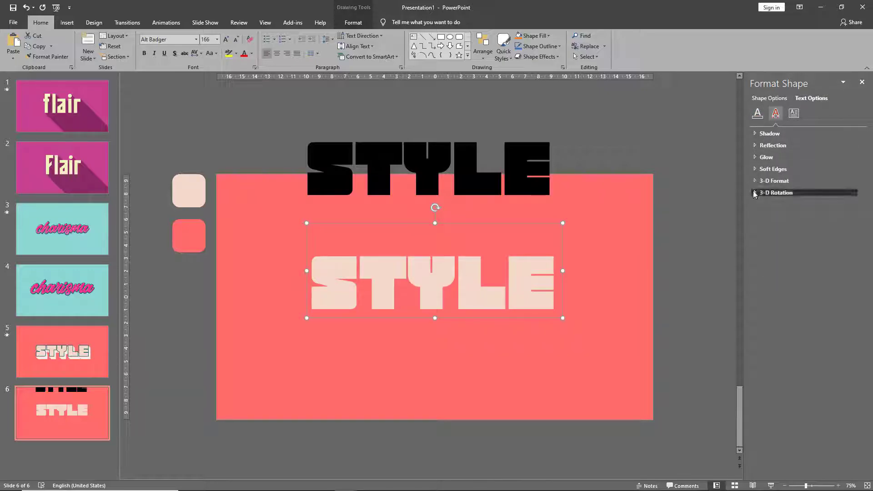
left_click(755, 193)
- Tilt STYLE with the oblique bottom-right 3-D rotation preset
left_click(845, 209)
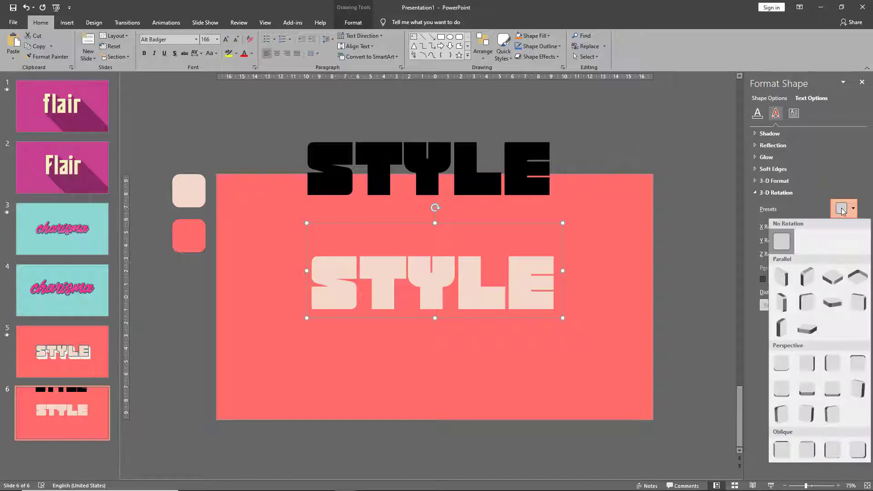
left_click(858, 450)
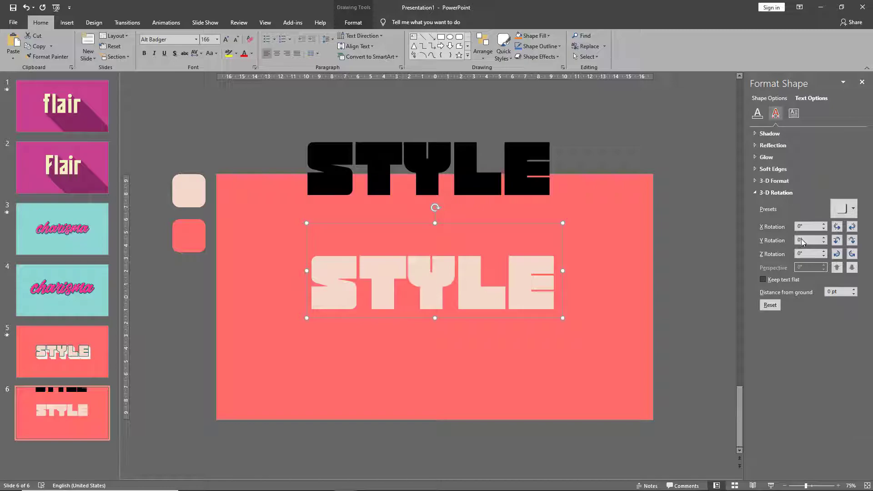
left_click(757, 191)
- Give the STYLE extrusion a lightened pale peach depth colour, #FBF1EB
left_click(755, 181)
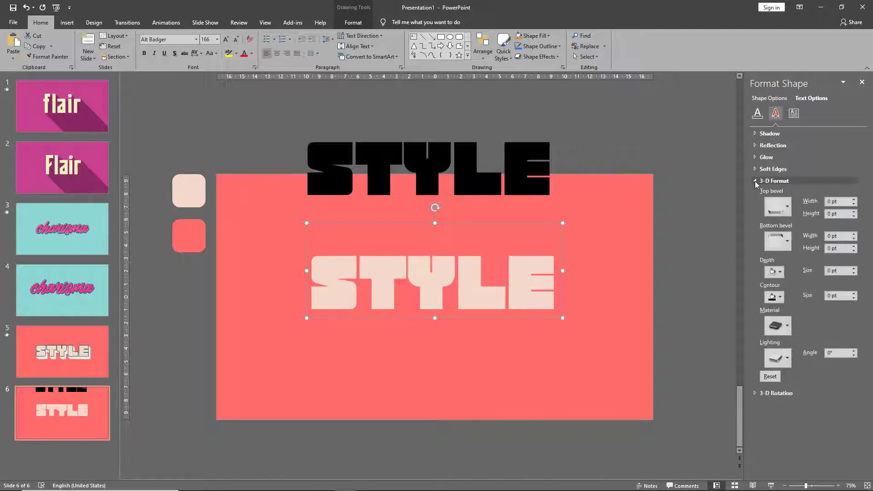
left_click(773, 271)
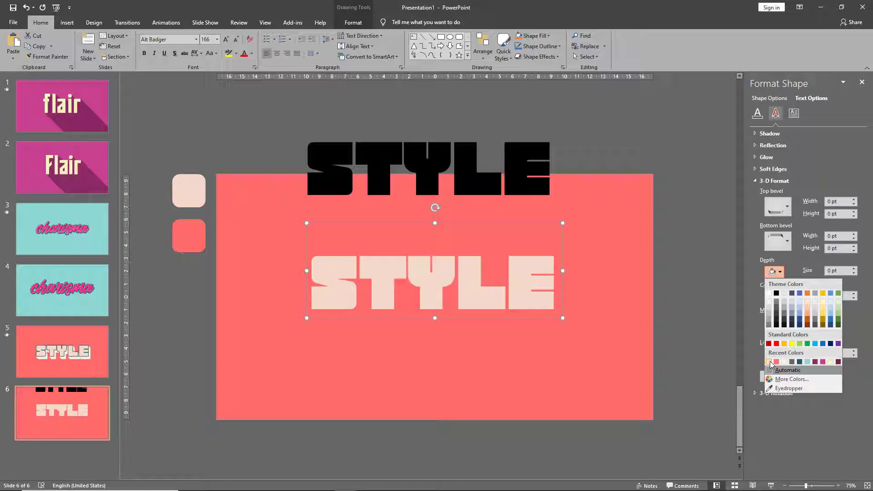
left_click(769, 363)
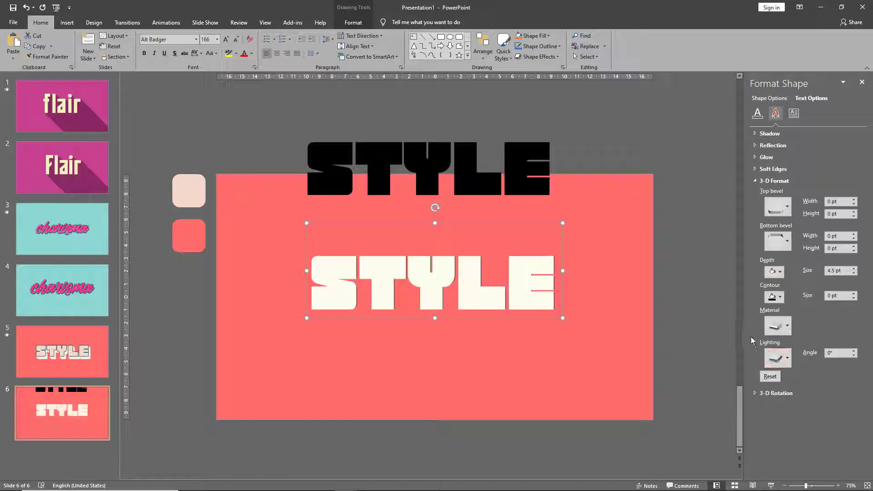
left_click(773, 271)
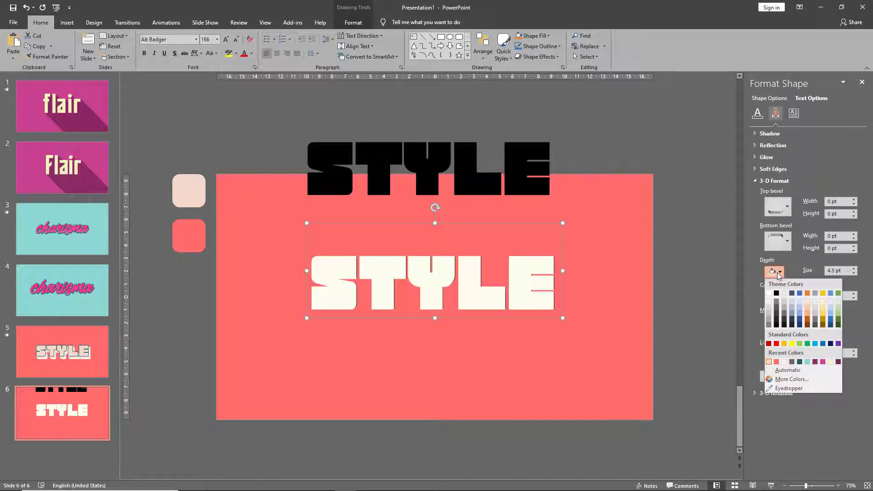
left_click(783, 381)
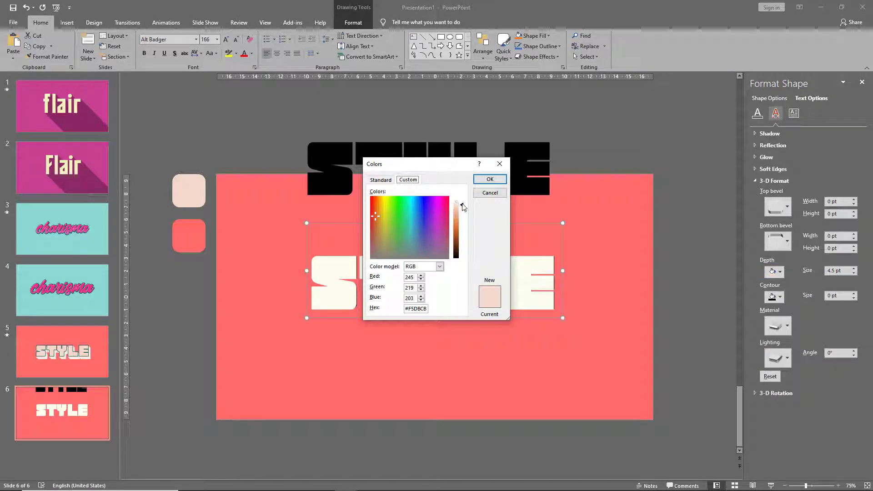
left_click_drag(463, 206, 463, 204)
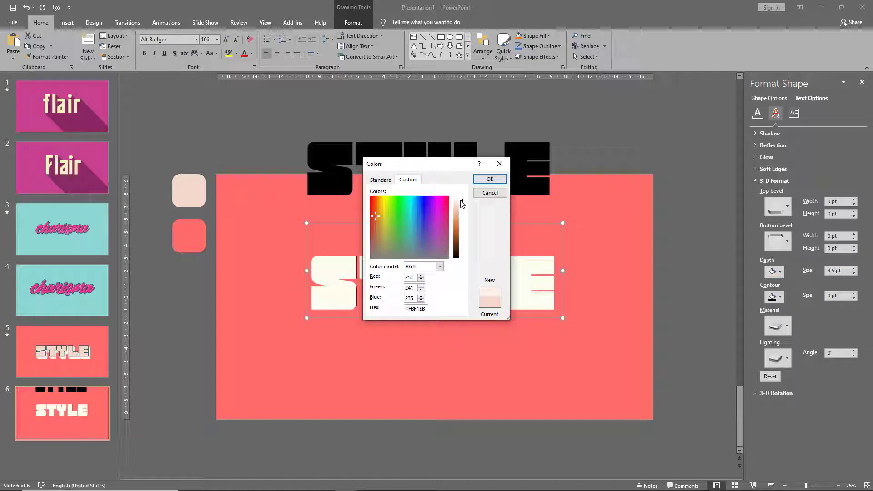
left_click(490, 179)
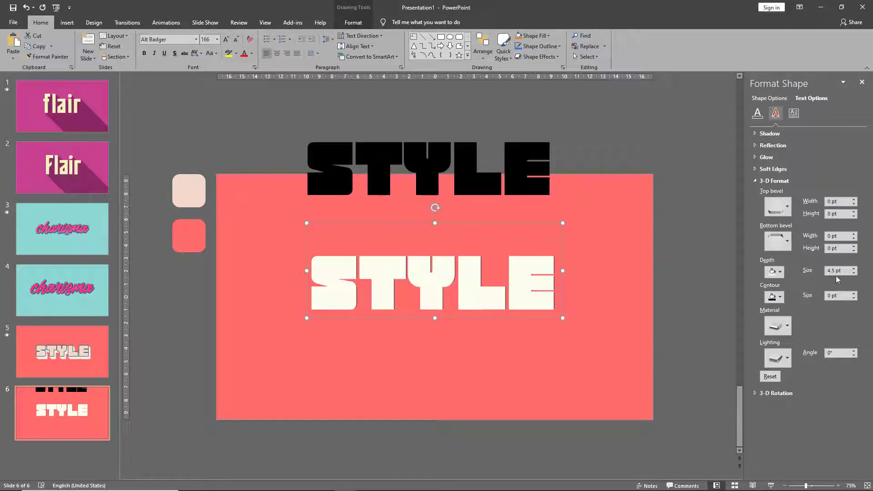
- Set the STYLE extrusion depth to 120 pt with flat, even lighting
left_click_drag(836, 271, 810, 273)
type("120")
key("Return")
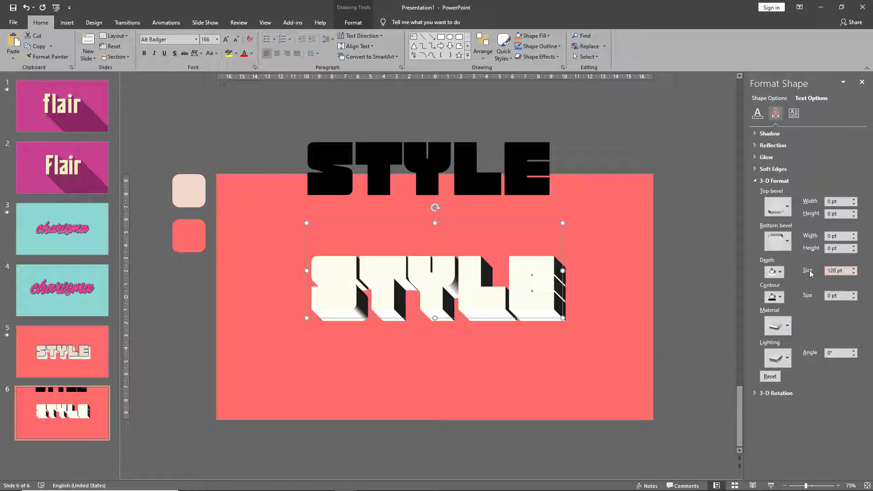
left_click(778, 326)
left_click(776, 363)
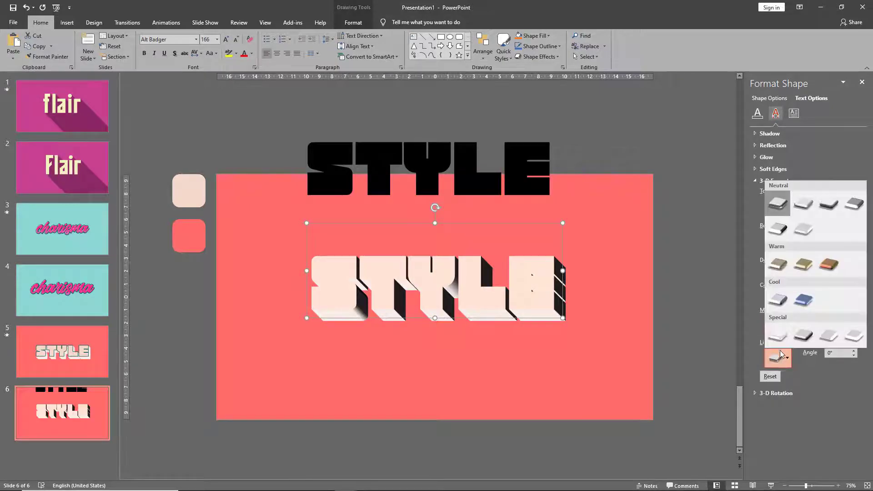
left_click(777, 336)
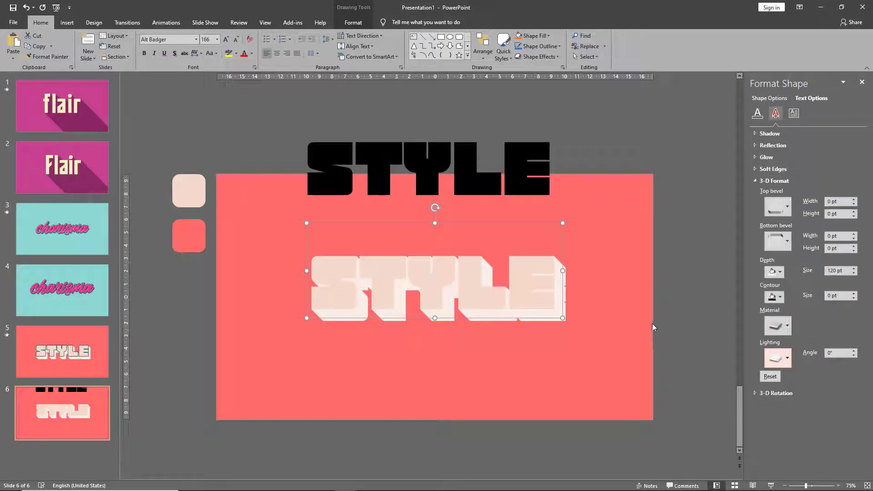
- Make the black STYLE copy hollow with no text fill and a 6 pt outline
left_click(619, 240)
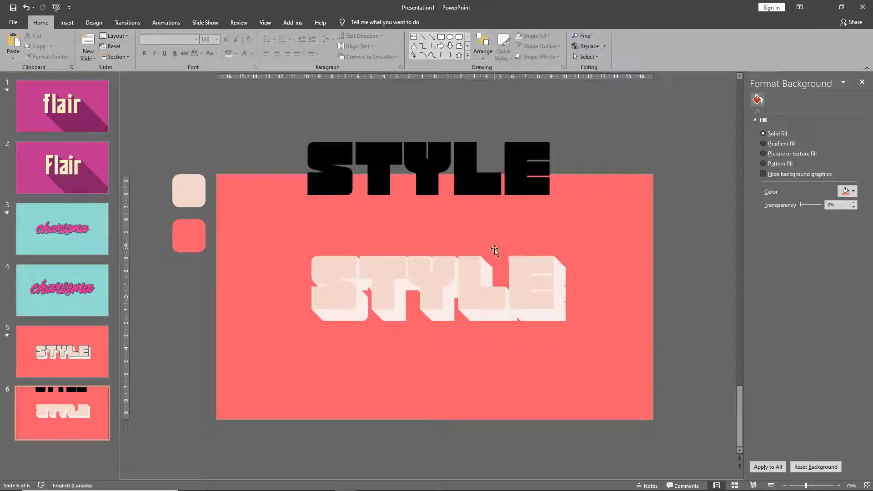
left_click(356, 164)
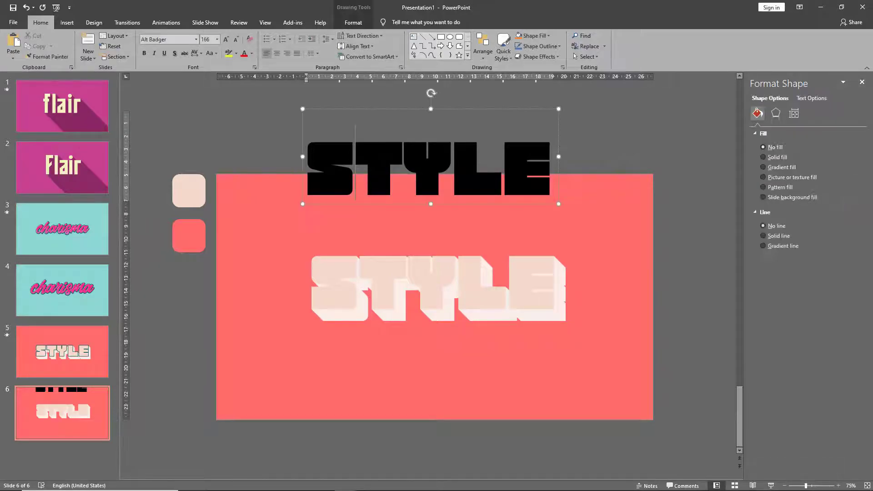
left_click_drag(382, 204, 384, 224)
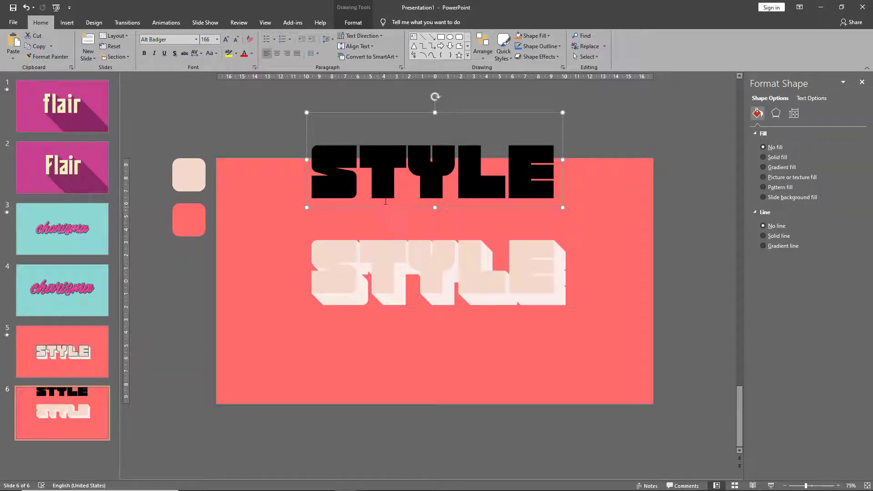
left_click(353, 21)
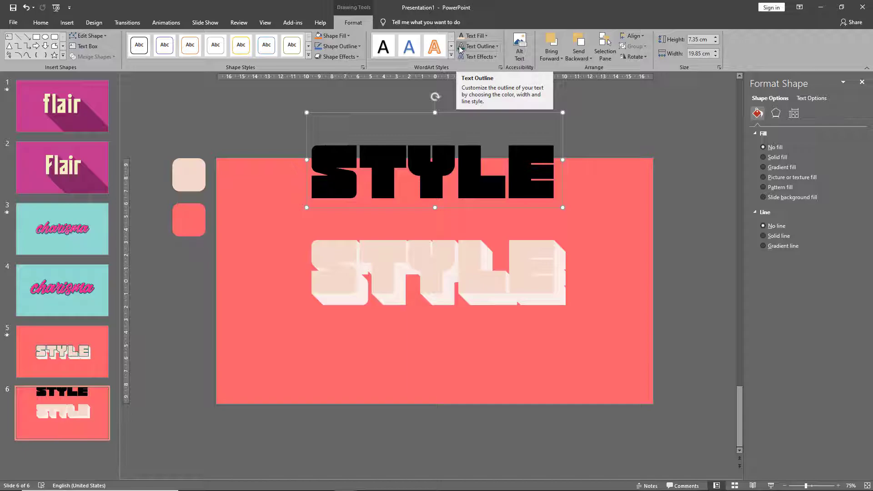
left_click(475, 37)
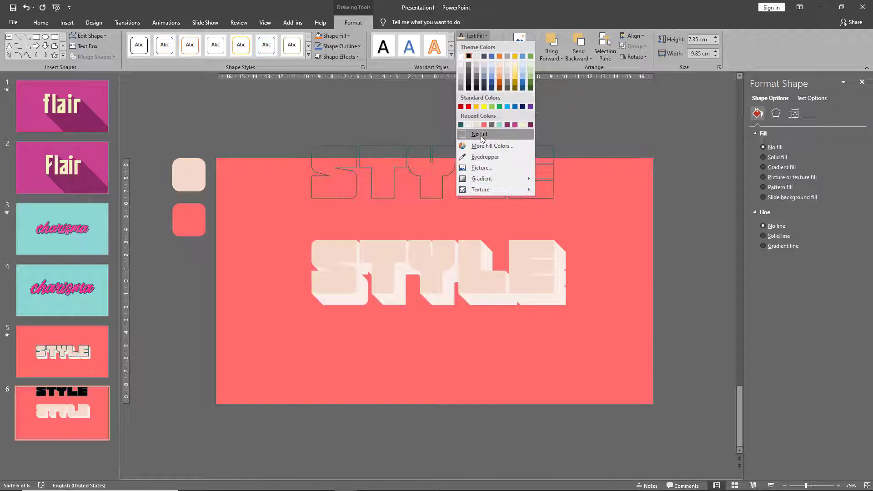
left_click(480, 135)
left_click(483, 45)
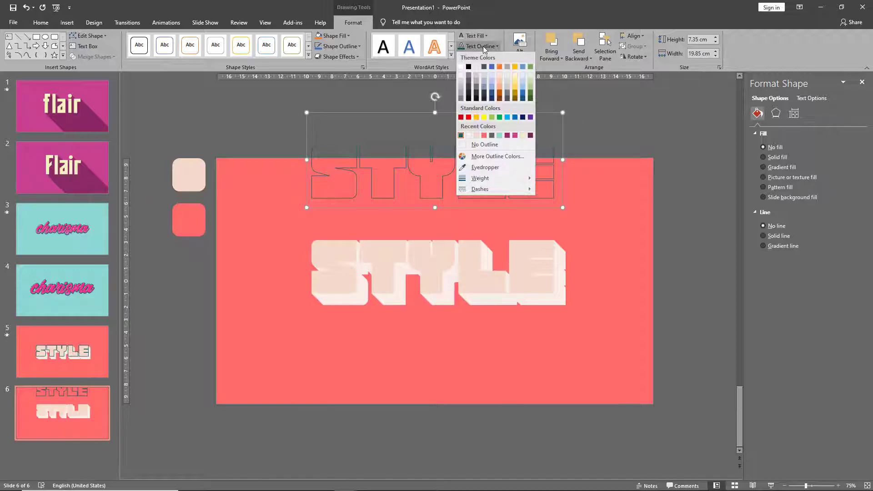
mouse_move(513, 178)
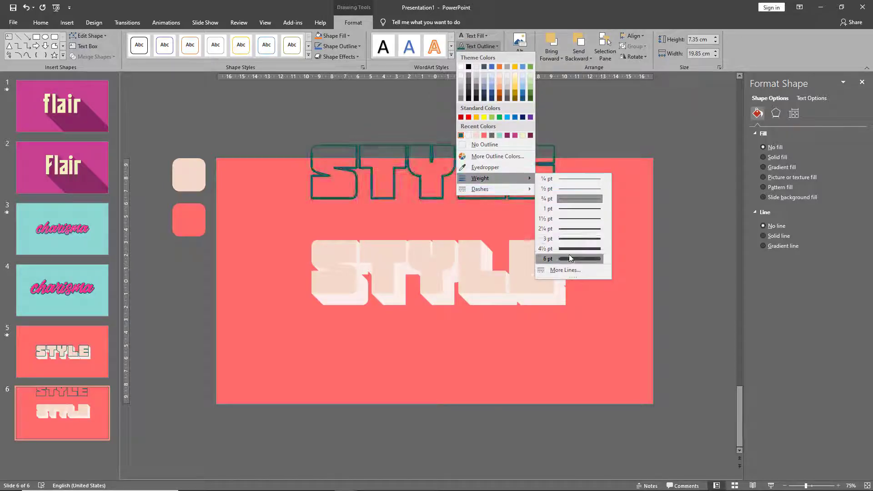
left_click(569, 258)
- Lay the outlined STYLE over the 3-D STYLE and nudge it into alignment
left_click_drag(385, 200, 392, 303)
key("ctrl+Left")
key("ctrl+Left")
key("ctrl+Left")
key("ctrl+Left")
key("ctrl+Left")
key("ctrl+Up")
key("ctrl+Up")
key("ctrl+Up")
key("ctrl+Up")
key("ctrl+Up")
key("ctrl+Up")
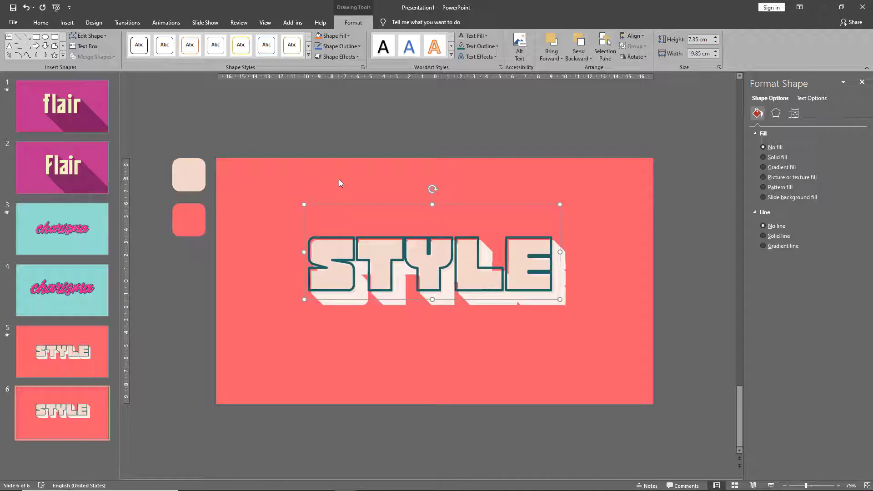
- Give blank slide 8 a teal background sampled from the teal swatch
left_click(353, 146)
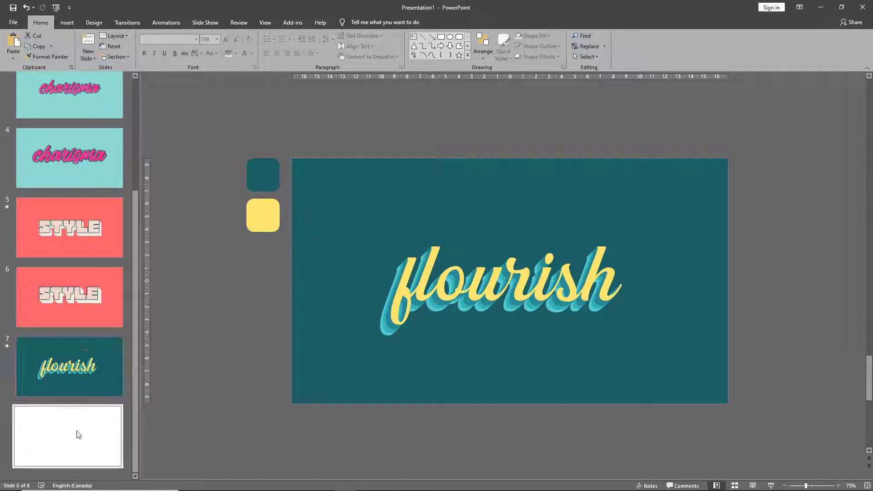
left_click(78, 432)
right_click(348, 196)
left_click(382, 273)
left_click(188, 175)
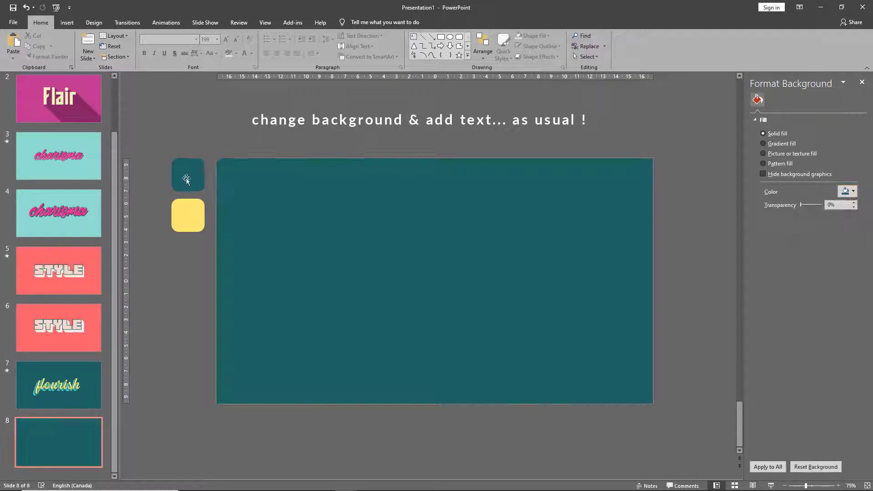
- Add 'flourish' in Greatly Clean at size 199, centred on the slide
type("flourish")
left_click(367, 280)
left_click(167, 39)
type("Greatly Clean")
key("Return")
left_click(226, 39)
left_click(226, 39)
left_click(226, 40)
left_click(226, 39)
left_click(226, 39)
left_click(226, 39)
left_click(226, 39)
left_click_drag(462, 268, 416, 226)
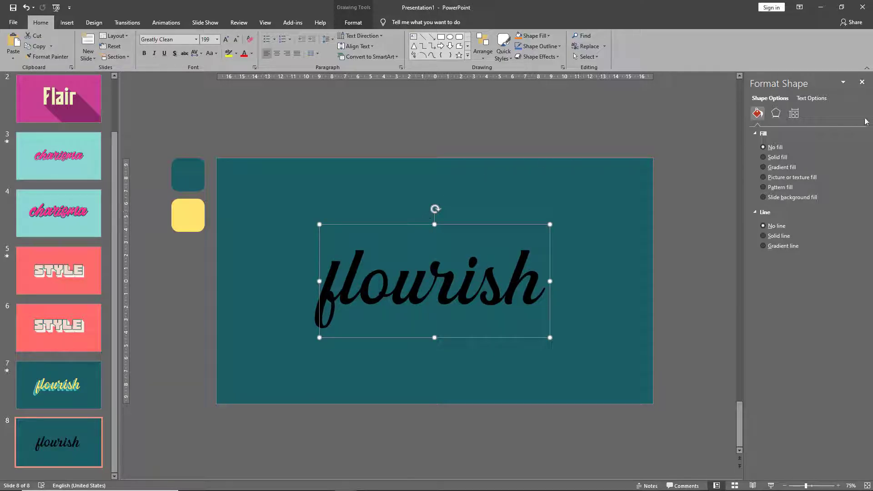
- Apply the Oblique: Bottom Left 3-D rotation preset to flourish
left_click(814, 99)
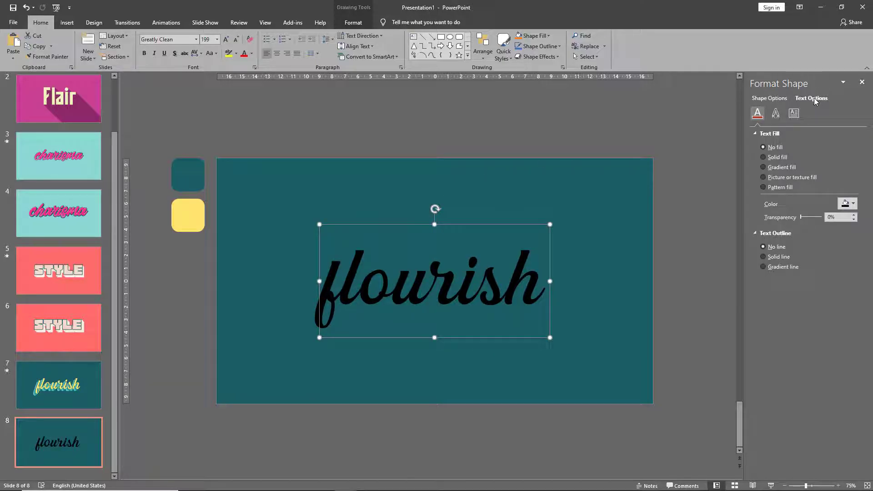
left_click(776, 113)
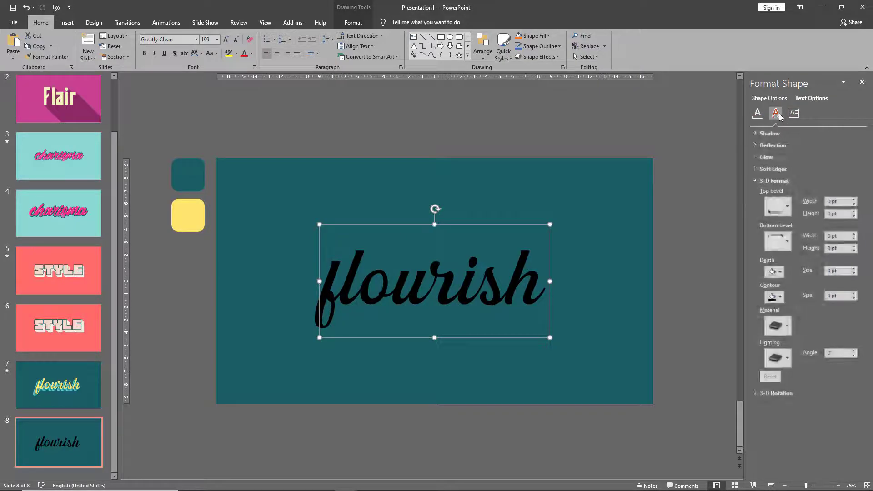
left_click(757, 181)
left_click(758, 193)
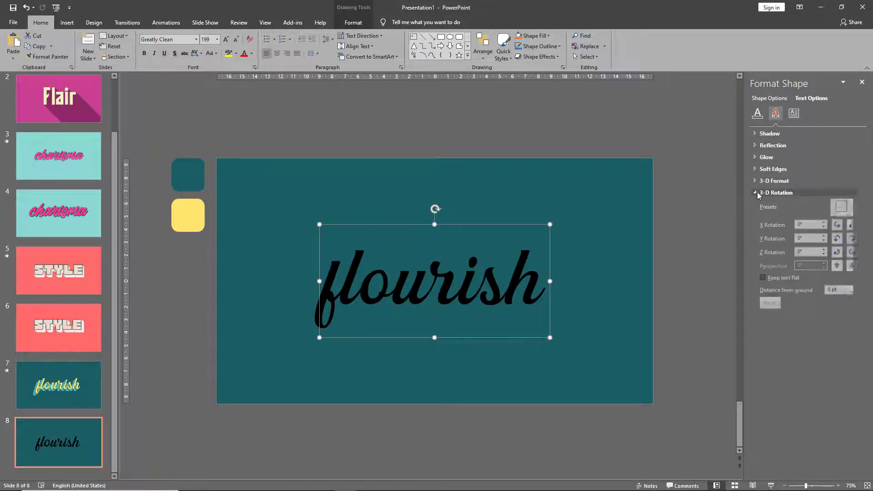
left_click(841, 209)
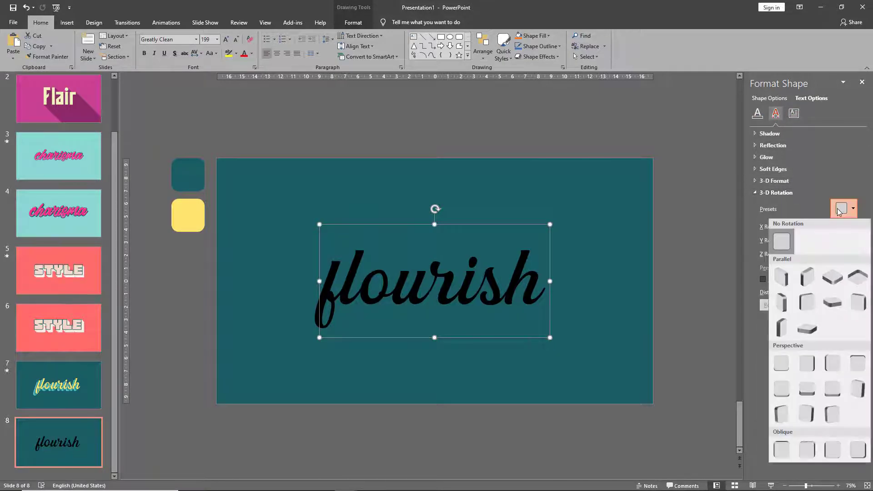
left_click(831, 451)
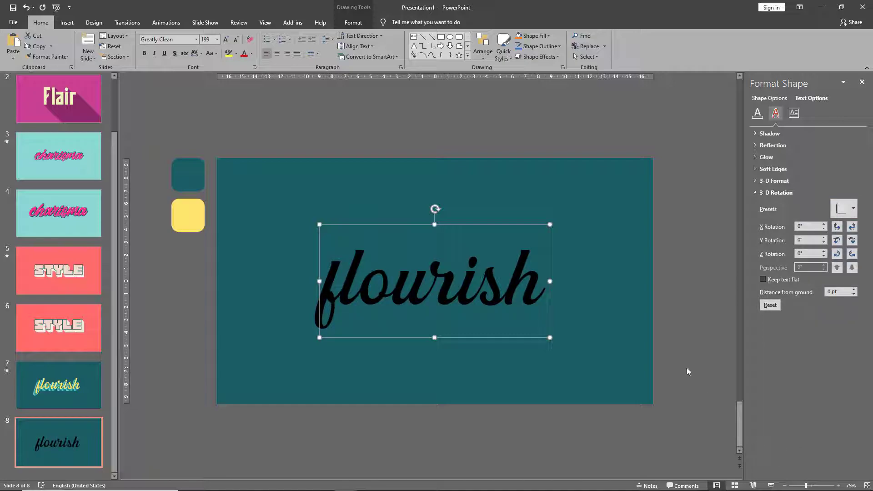
- Colour the flourish text yellow by eyedropping the yellow swatch
double_click(375, 277)
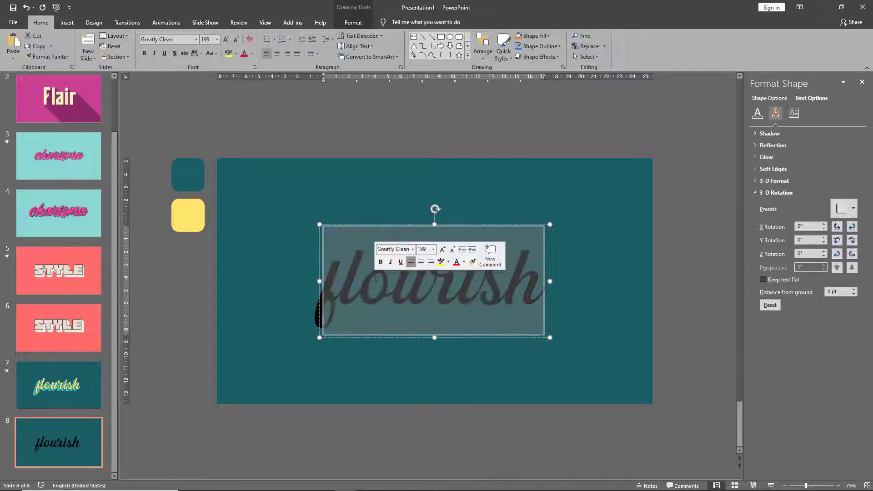
left_click(464, 262)
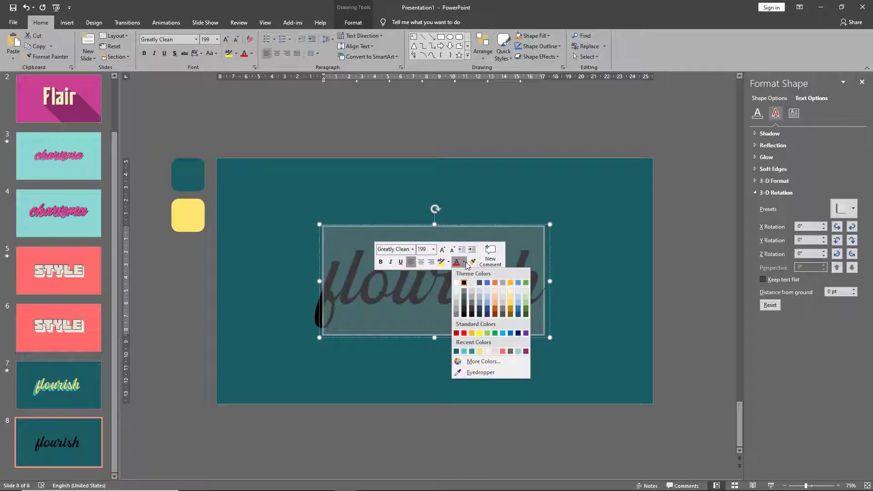
left_click(472, 373)
left_click(188, 213)
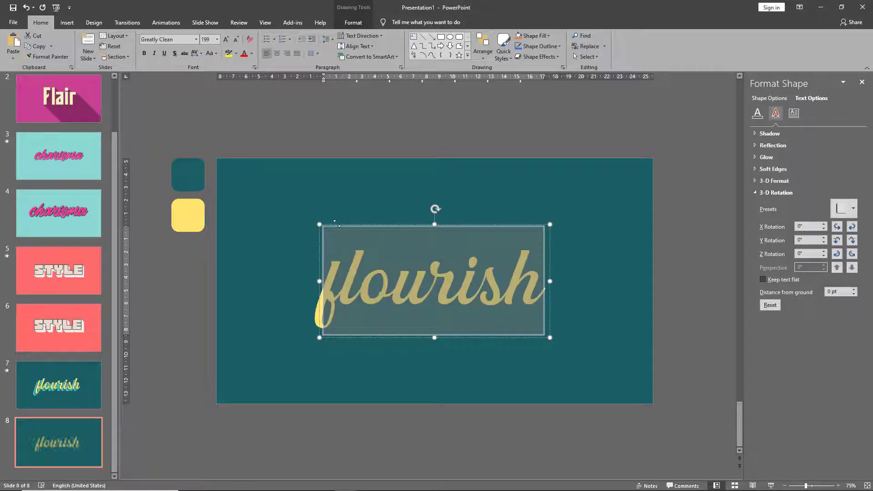
left_click(409, 224)
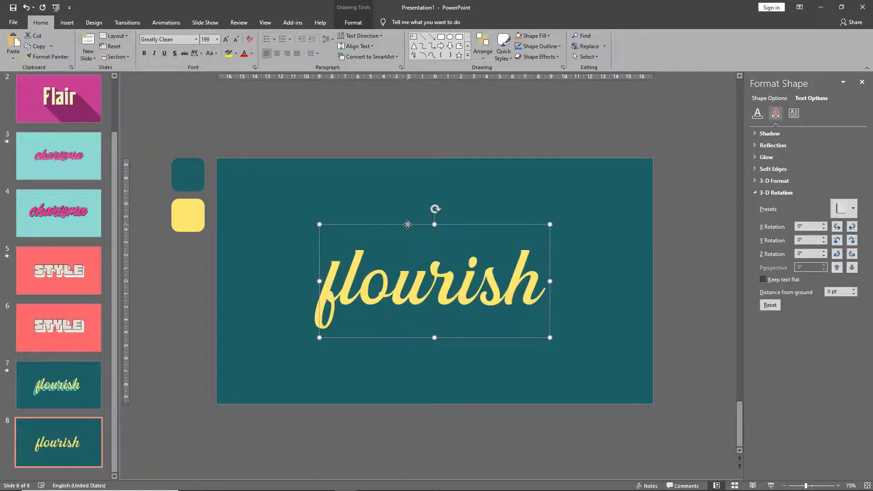
- Give flourish a 50 pt extrusion with a depth colour sampled from the slide
left_click(756, 194)
left_click(756, 181)
left_click(767, 271)
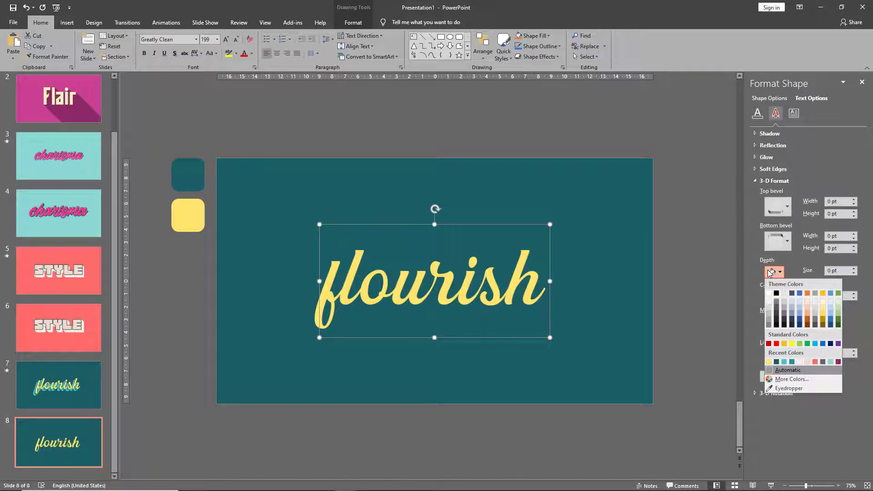
left_click(783, 388)
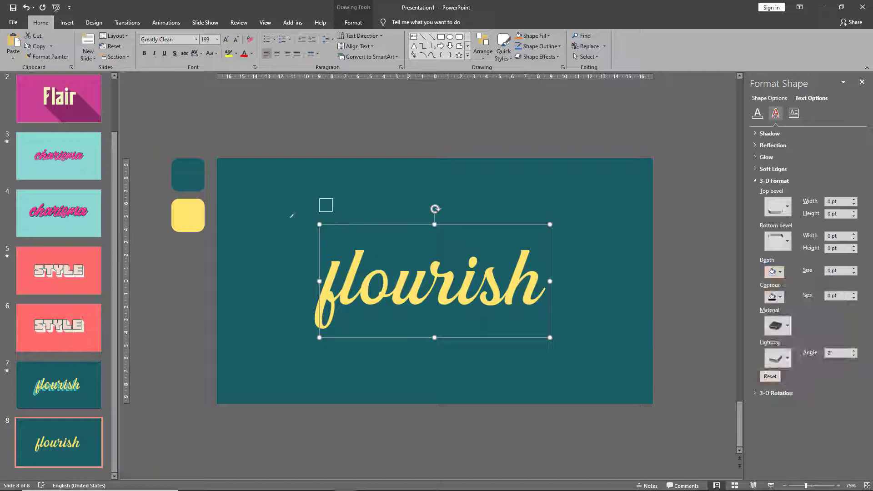
left_click(273, 217)
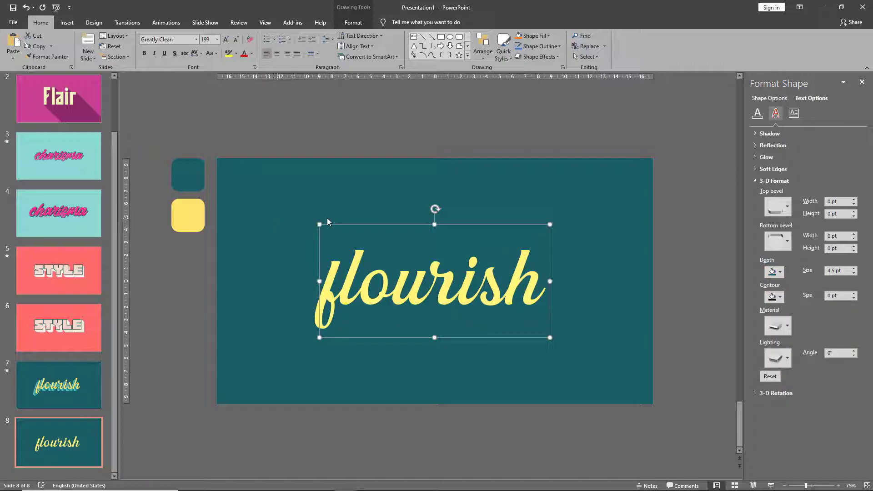
left_click_drag(837, 271, 830, 272)
type("50")
key("Return")
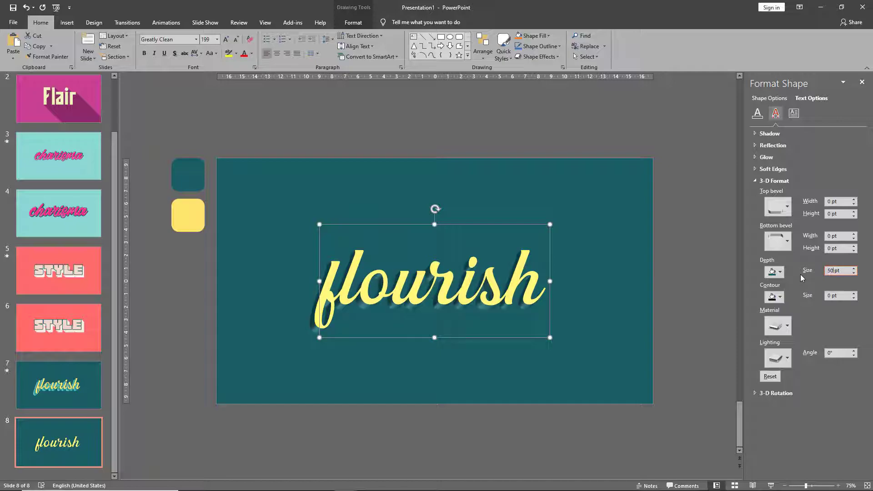
- Switch the flourish extrusion to a matte material
left_click(777, 326)
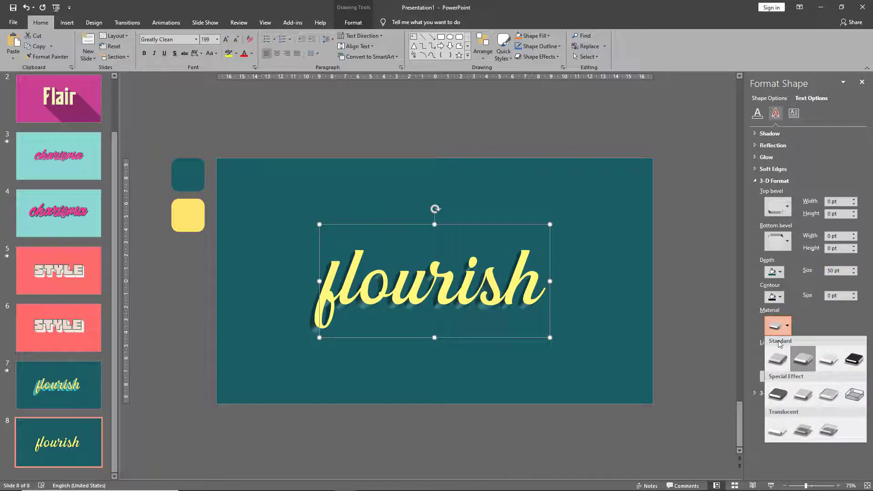
left_click(783, 434)
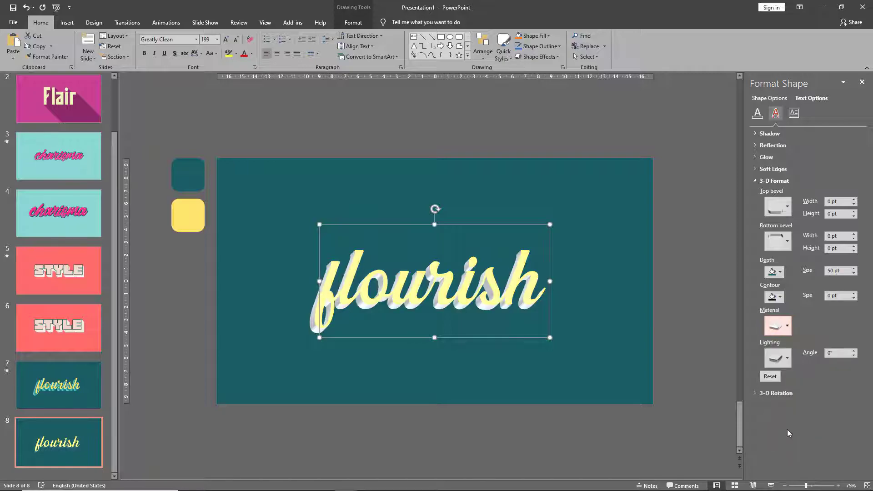
left_click(781, 359)
left_click(703, 342)
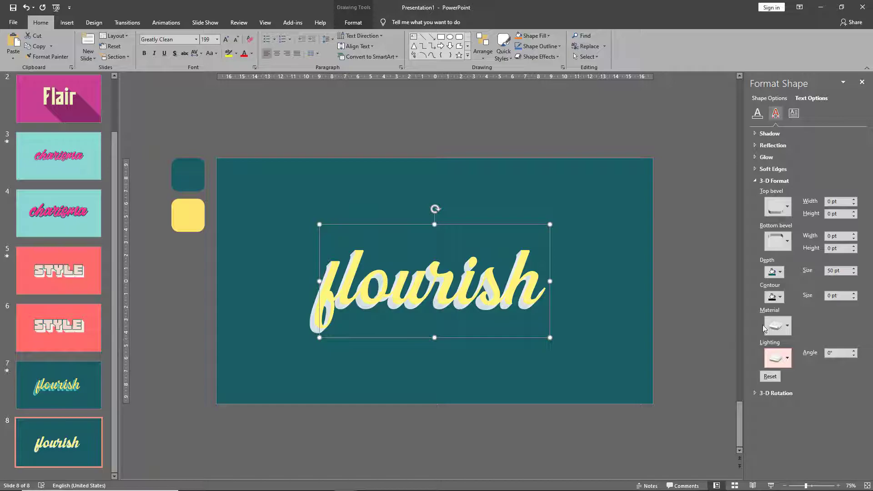
left_click(773, 272)
left_click(770, 366)
left_click(778, 325)
left_click(785, 378)
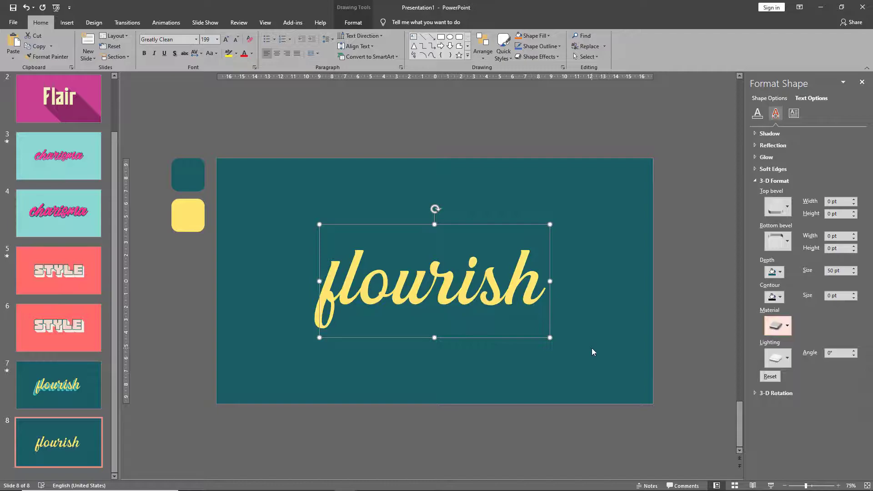
- Set the extrusion depth colour to a mid teal, #268A92
left_click(773, 271)
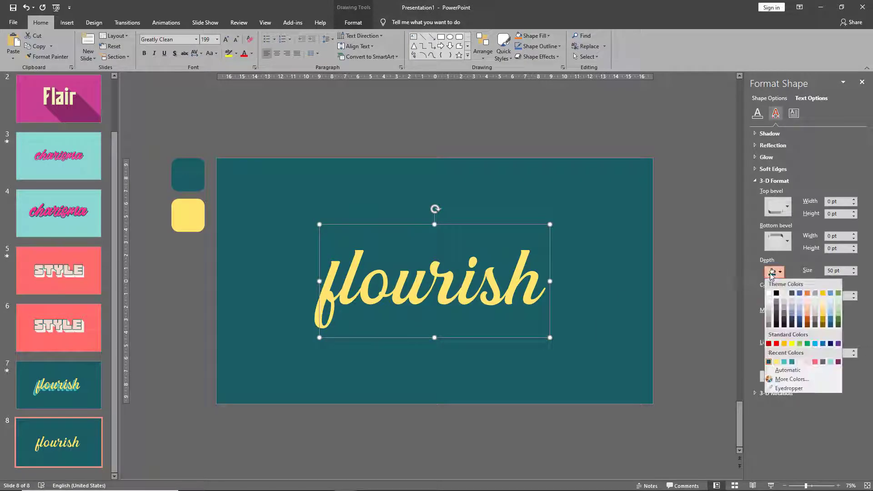
left_click(791, 379)
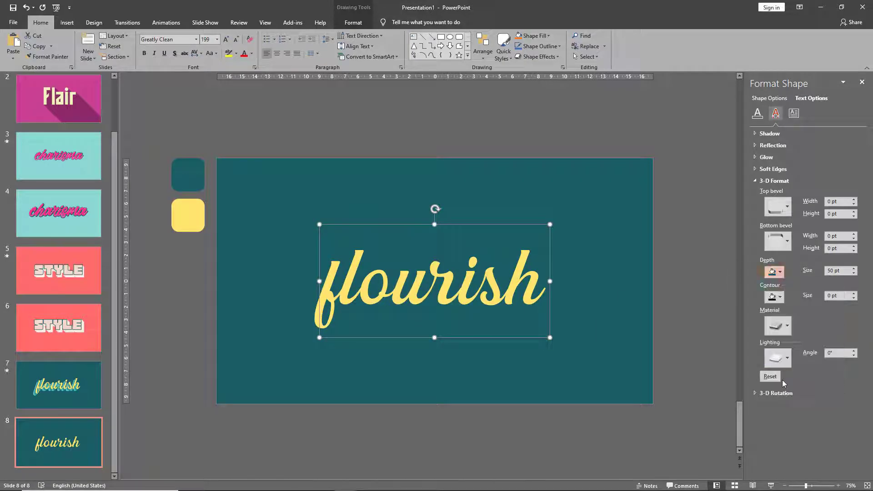
left_click_drag(462, 244, 462, 237)
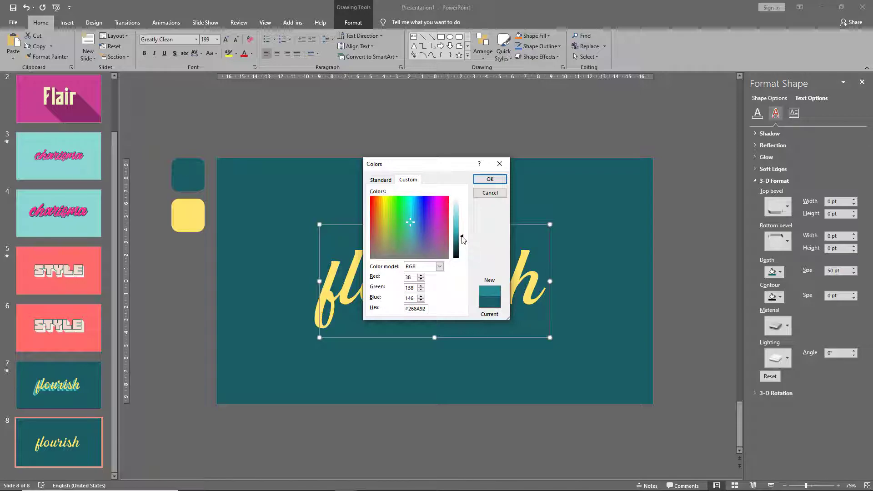
left_click(490, 180)
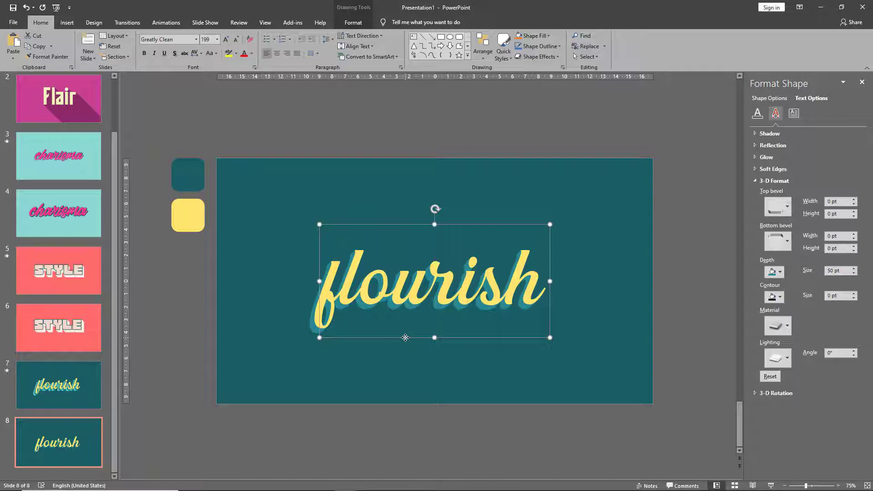
- Duplicate flourish twice, placing copies above and below the original
key("ctrl+d")
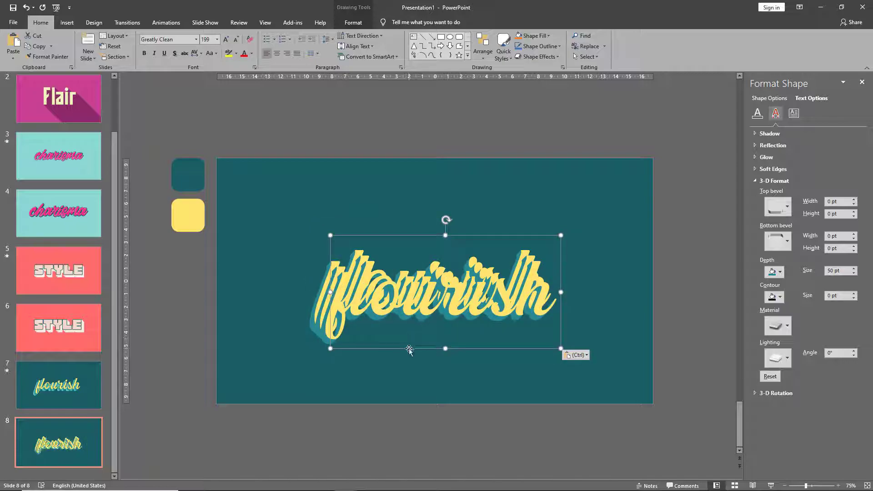
left_click_drag(409, 346, 403, 449)
key("ctrl+d")
left_click(388, 210)
scroll(387, 209, "up", 1)
- Lighten the top copy's extrusion depth colour slightly
left_click(390, 213)
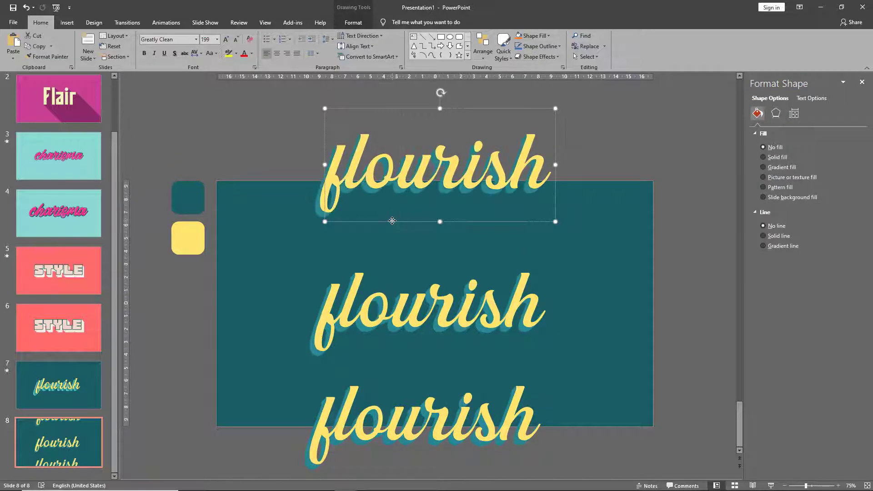
left_click(812, 99)
left_click(776, 112)
left_click(780, 272)
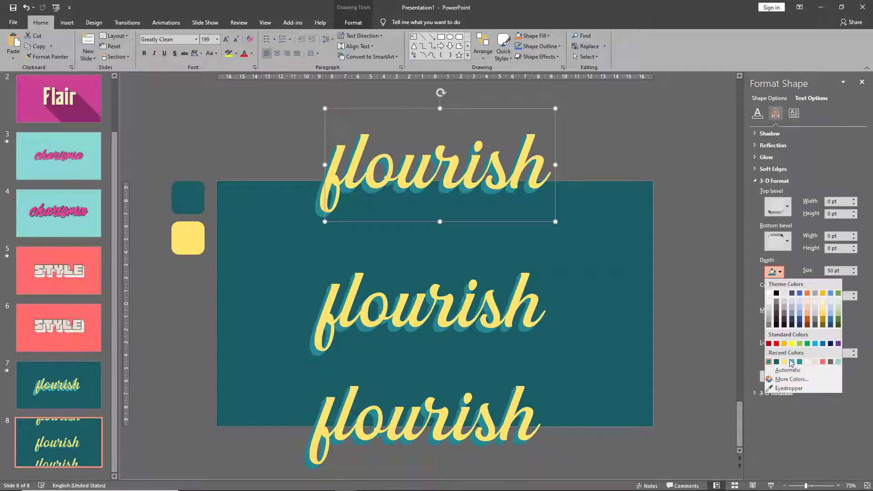
left_click(792, 379)
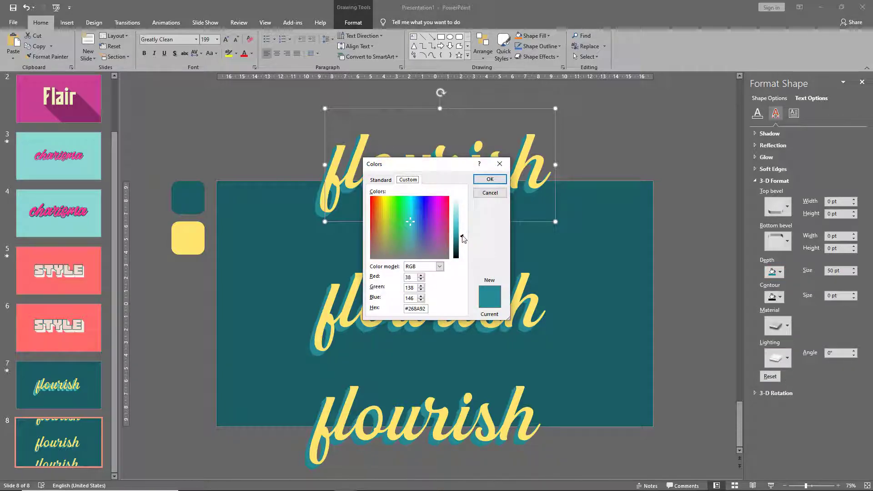
left_click_drag(464, 240, 463, 231)
left_click(491, 180)
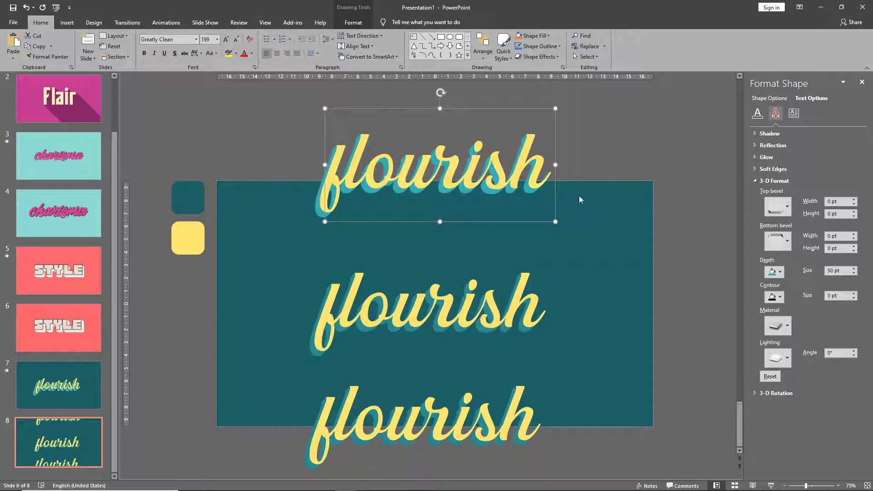
- Give the bottom copy's extrusion a brighter teal depth colour, #55CAD3
left_click(461, 409)
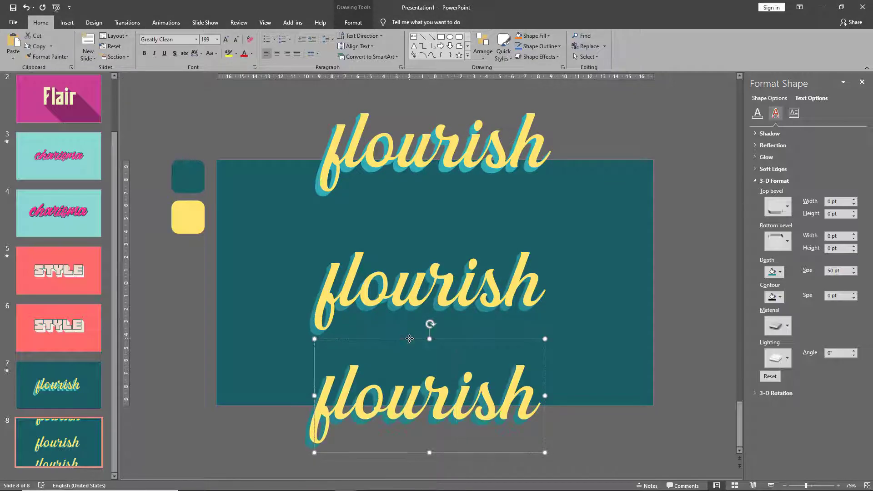
left_click(778, 272)
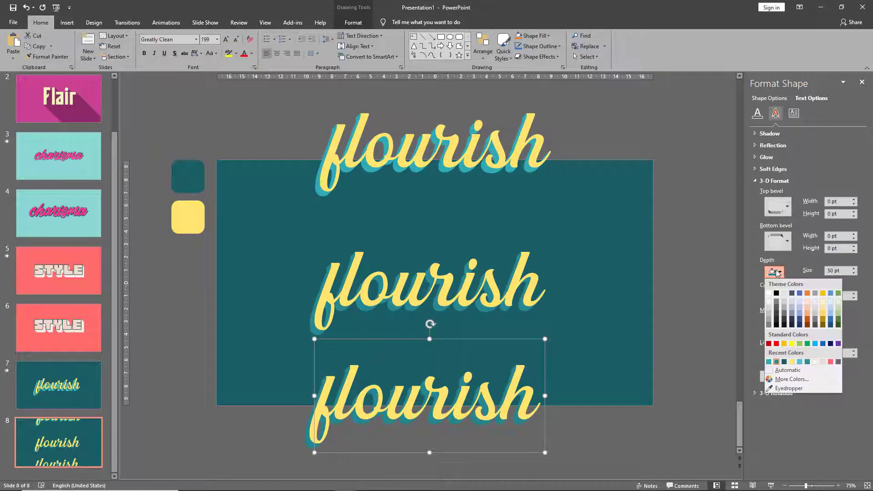
left_click(782, 380)
left_click_drag(463, 240, 464, 208)
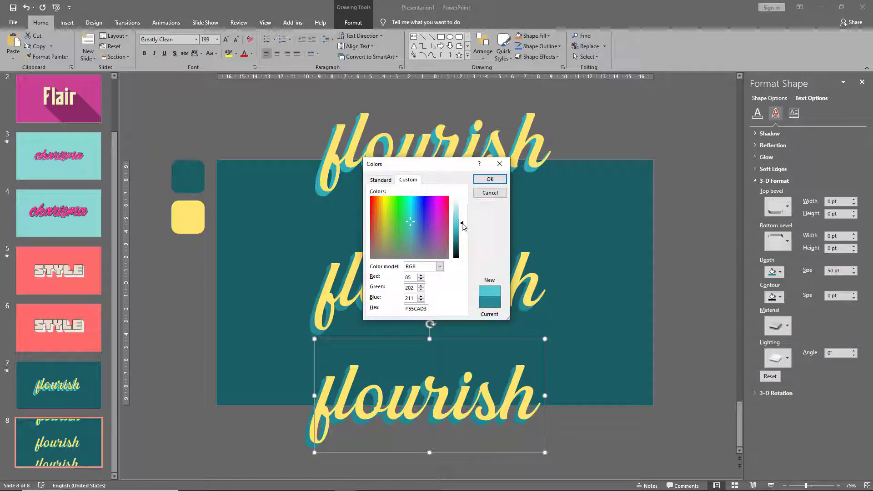
left_click(489, 179)
- Bring the middle flourish in front of the other copies
left_click(266, 130)
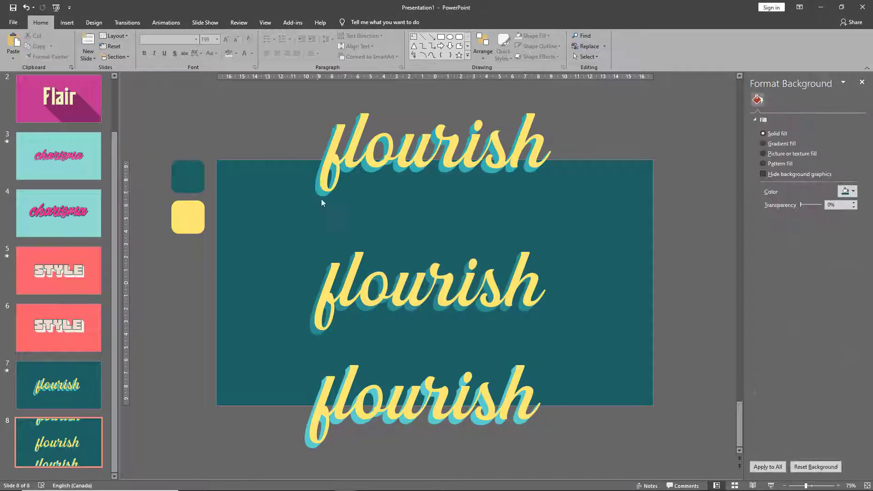
left_click(364, 233)
left_click(365, 226)
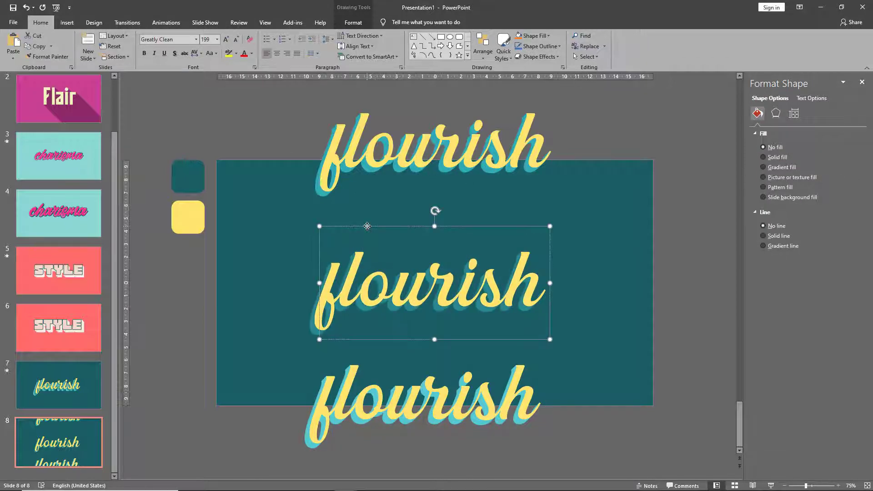
right_click(366, 226)
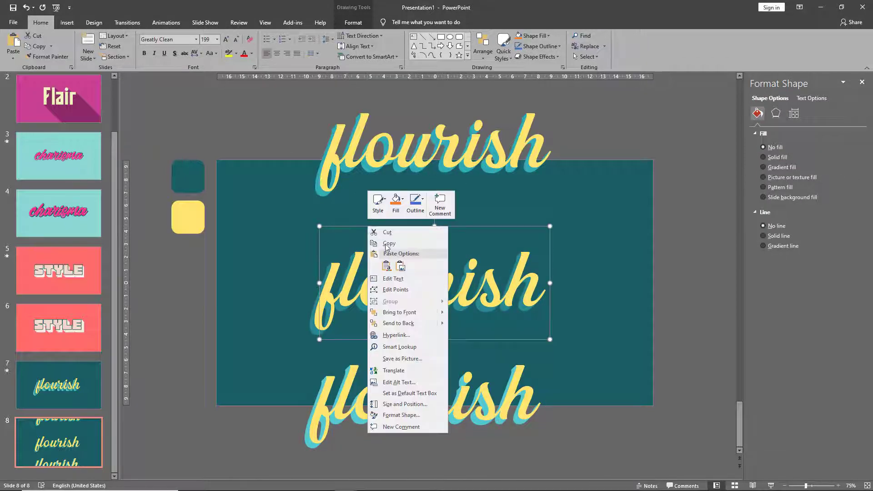
left_click(414, 312)
left_click(296, 126)
- Move the top copy onto the middle flourish, offset slightly up and right
left_click(381, 140)
left_click_drag(371, 109, 359, 230)
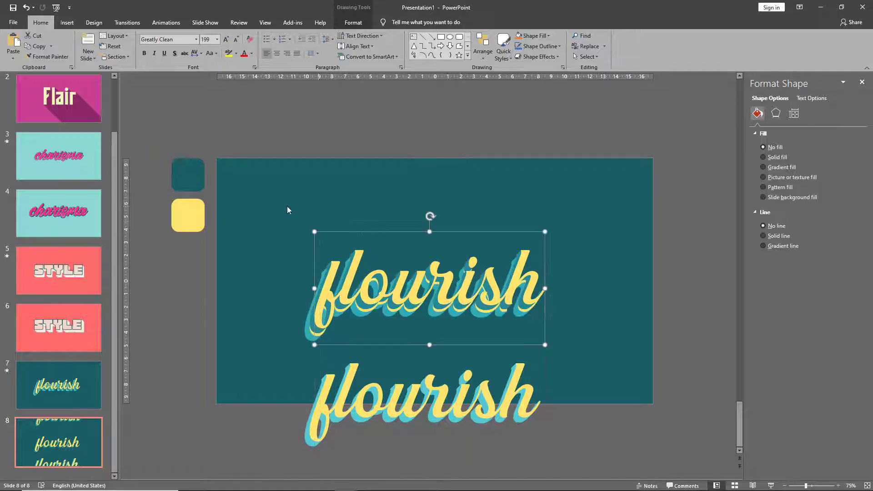
key("Up")
key("Up")
key("Up")
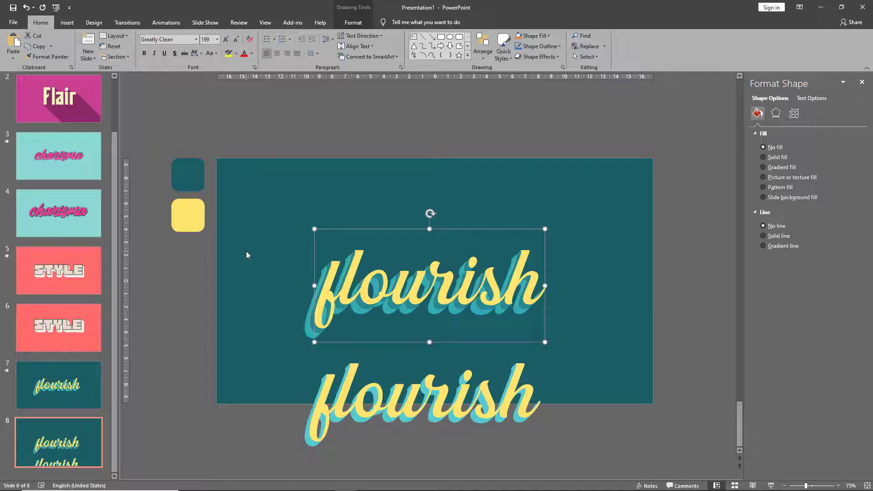
key("Right")
key("Up")
key("Right")
key("Up")
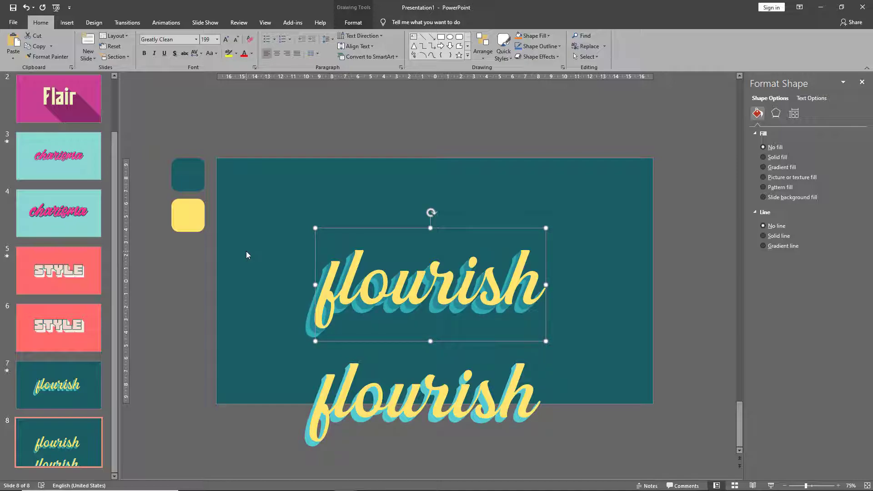
- Send the bottom copy to the back and align it behind the lettering as a teal shadow
left_click(320, 390)
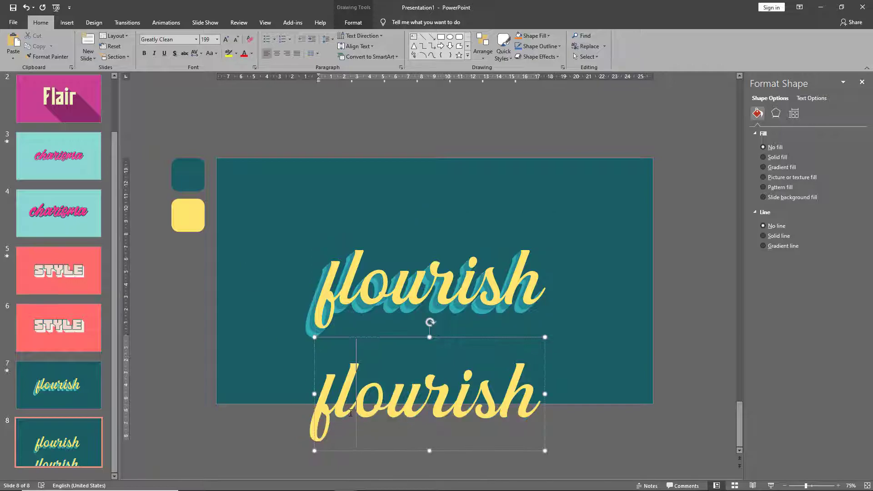
right_click(314, 374)
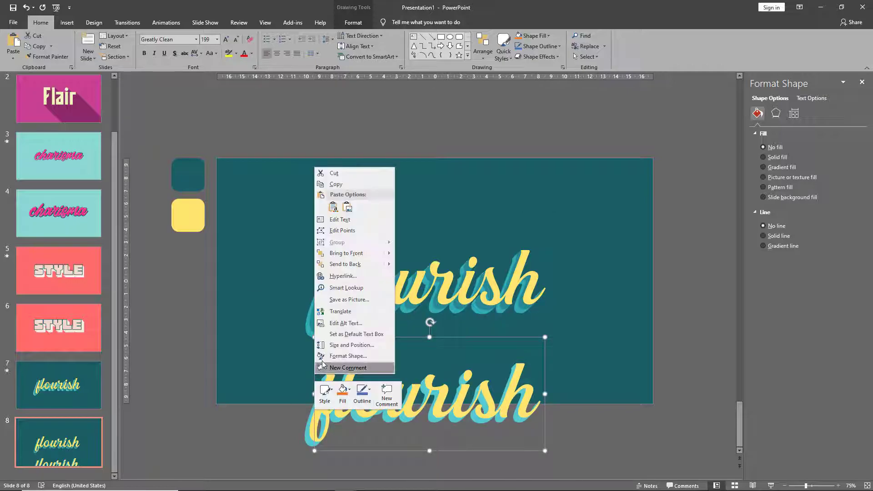
left_click(350, 265)
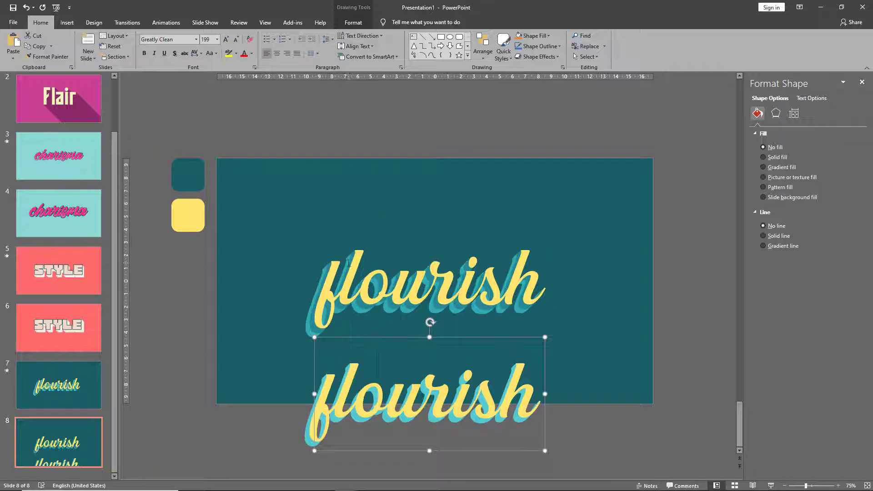
left_click_drag(354, 338, 346, 236)
key("Right")
key("Right")
key("Right")
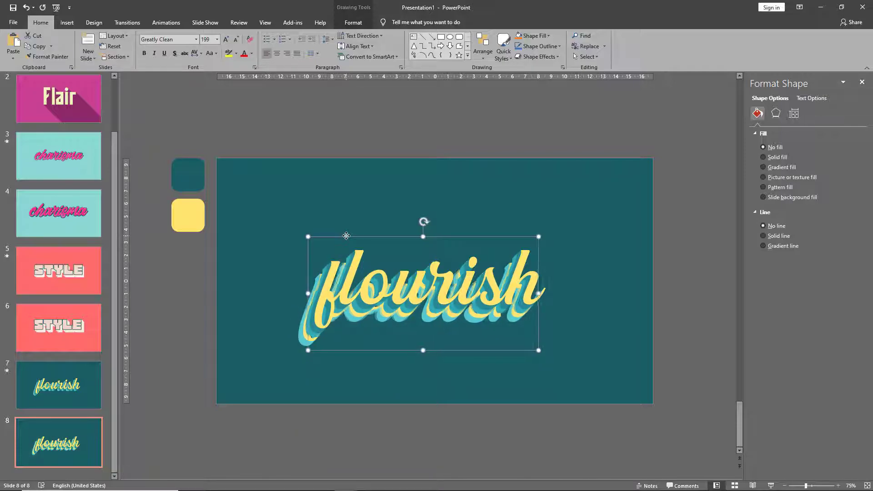
key("Up")
key("Up")
key("Up")
key("Up")
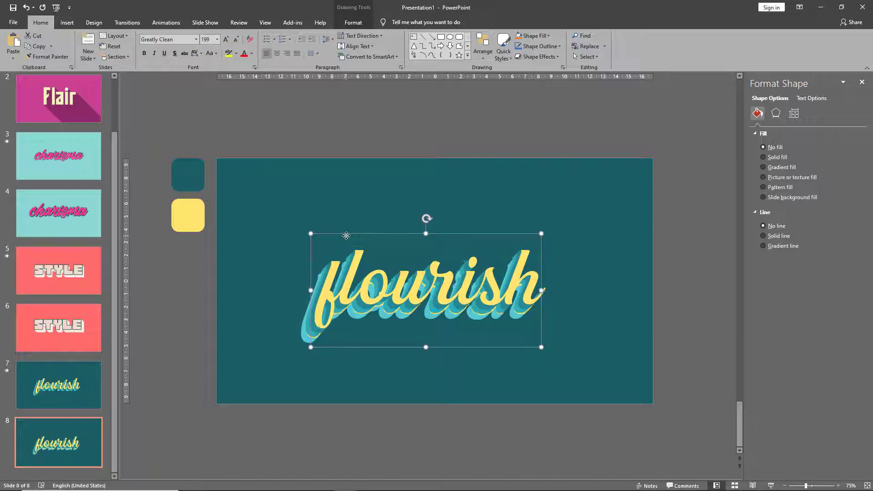
key("Up")
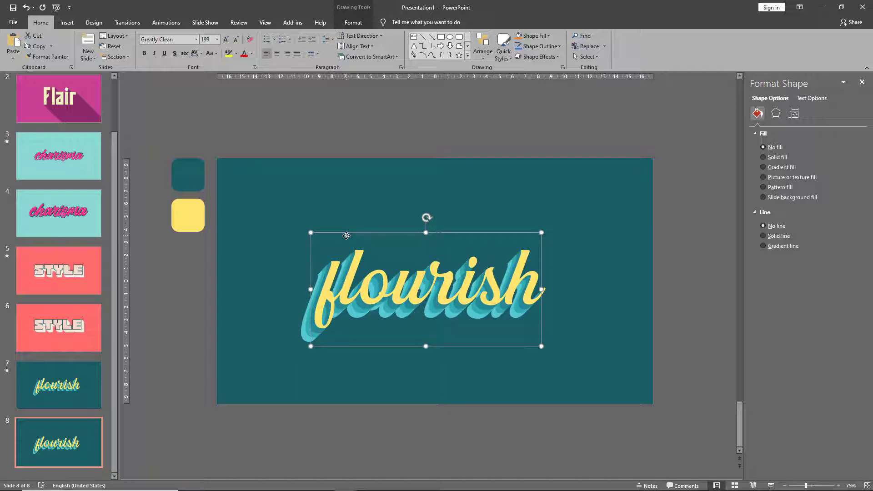
key("Up")
key("Right")
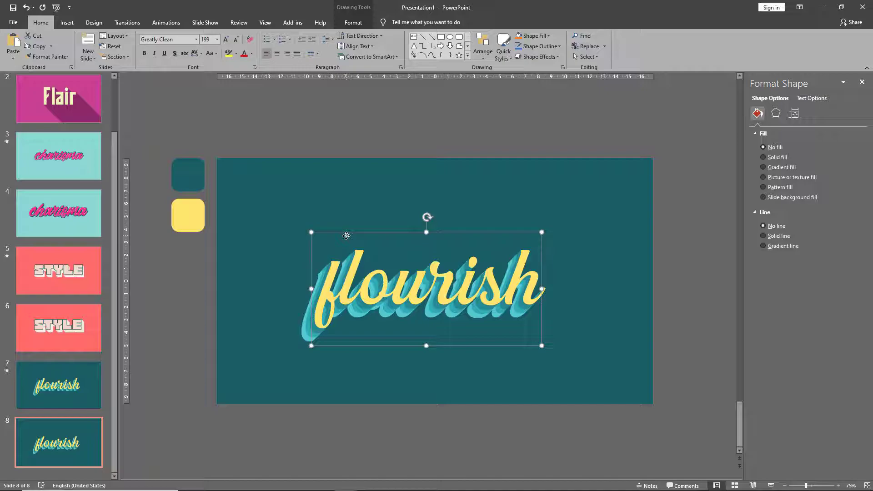
left_click(189, 290)
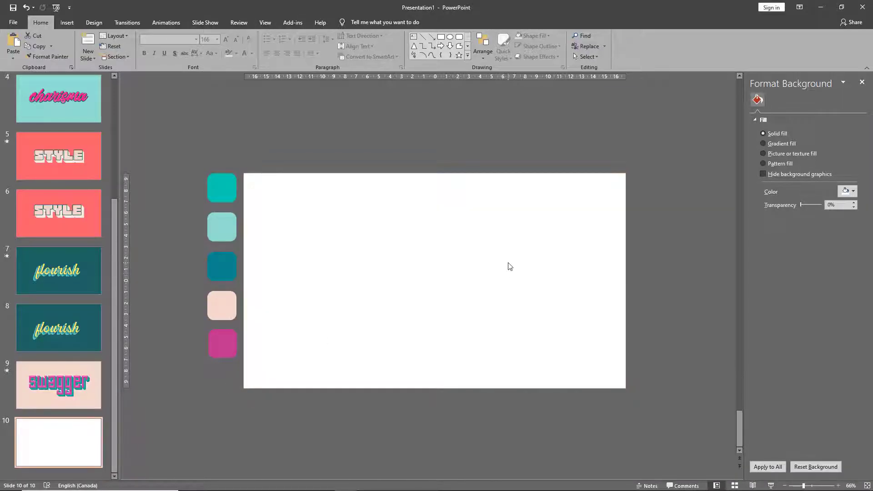
- Give slide 10 a pale peach background sampled from the peach swatch
left_click(850, 192)
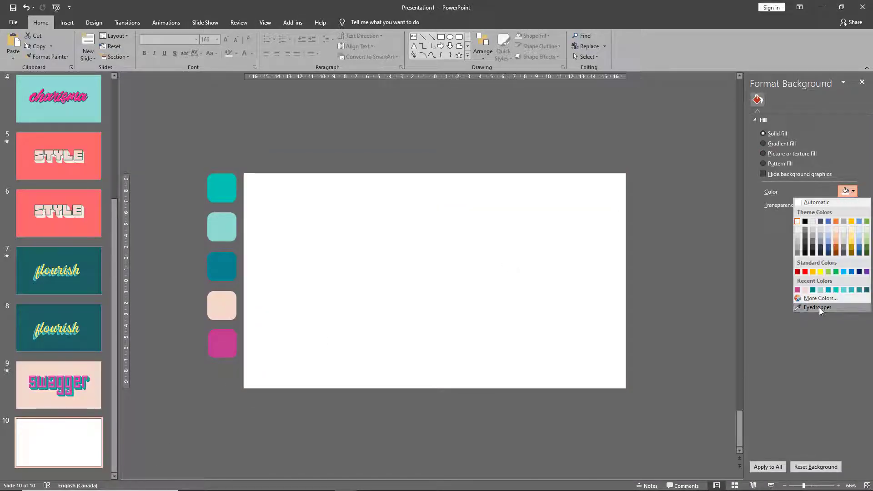
left_click(820, 307)
left_click(223, 302)
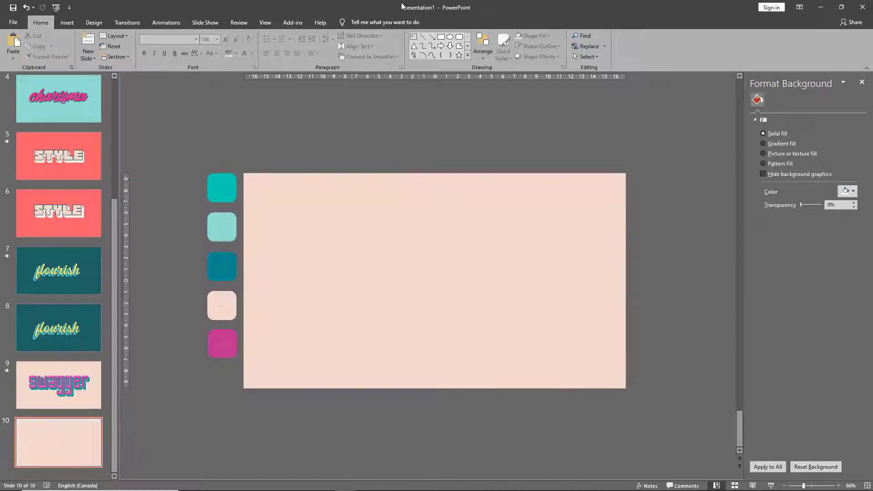
- Add a text box reading 'swagger' in Dope Display font, grown to 199 pt
left_click(414, 36)
left_click(374, 278)
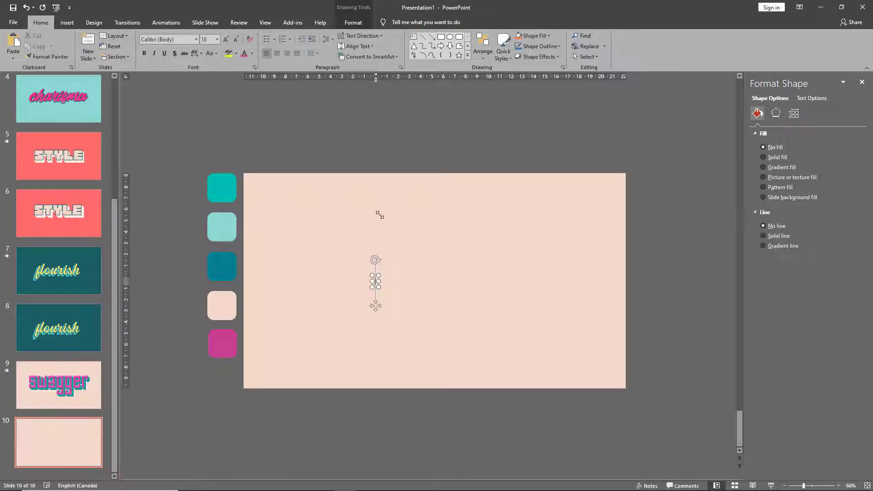
type("swagger")
left_click(196, 39)
left_click(169, 95)
left_click(226, 39)
left_click(226, 39)
left_click(226, 39)
left_click(226, 39)
left_click(226, 39)
left_click(226, 39)
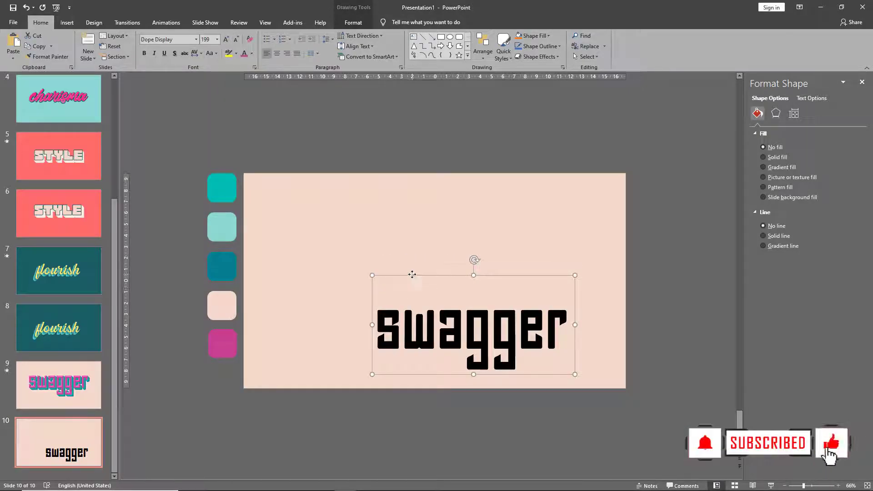
- Centre 'swagger' on the slide and park two black copies above the slide
left_click_drag(413, 276, 373, 213)
key("ctrl+c")
key("ctrl+v")
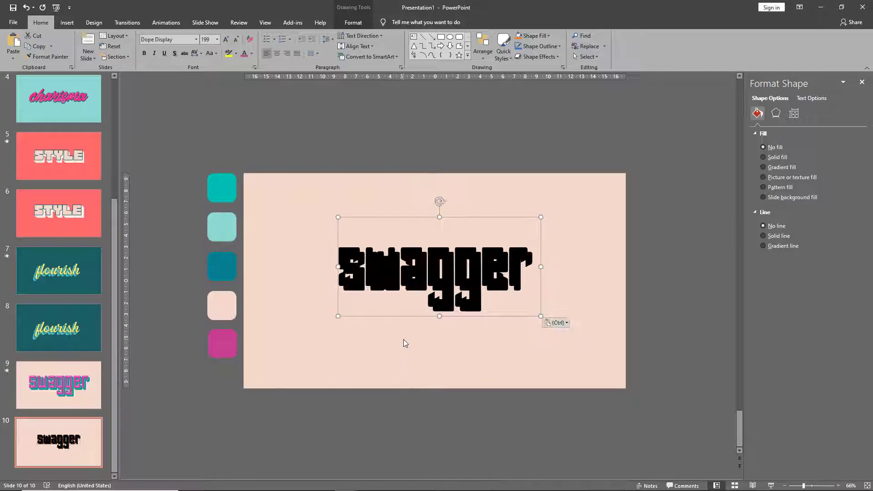
key("ctrl+v")
left_click_drag(402, 324, 316, 220)
left_click(370, 309)
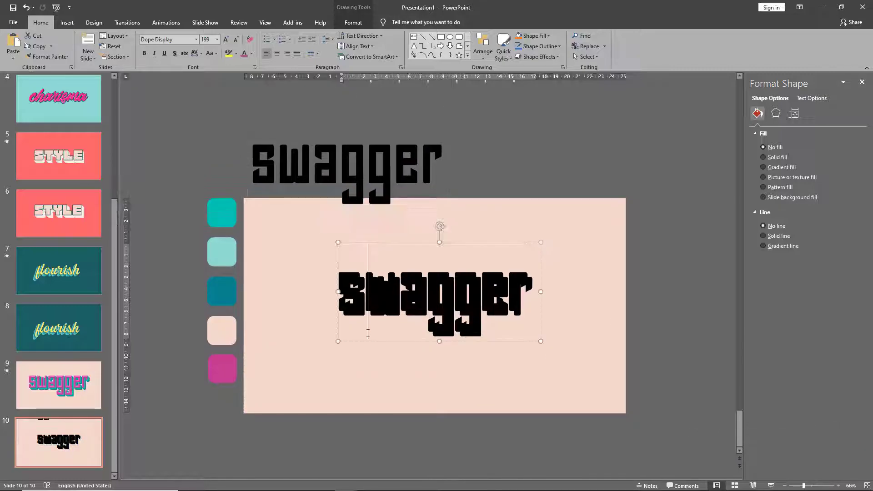
left_click_drag(375, 344, 506, 220)
left_click(395, 340)
- Give the centred 'swagger' an Angle top bevel and a pink font colour
left_click(394, 336)
left_click(807, 99)
left_click(775, 115)
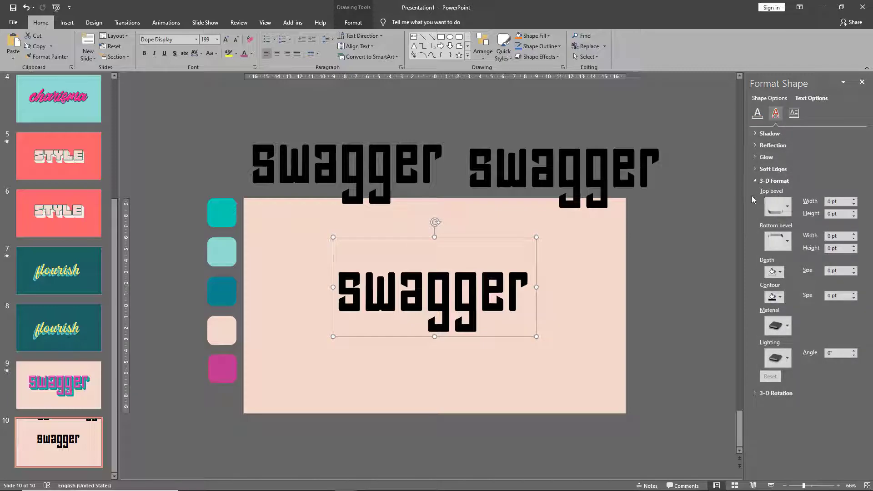
left_click(777, 207)
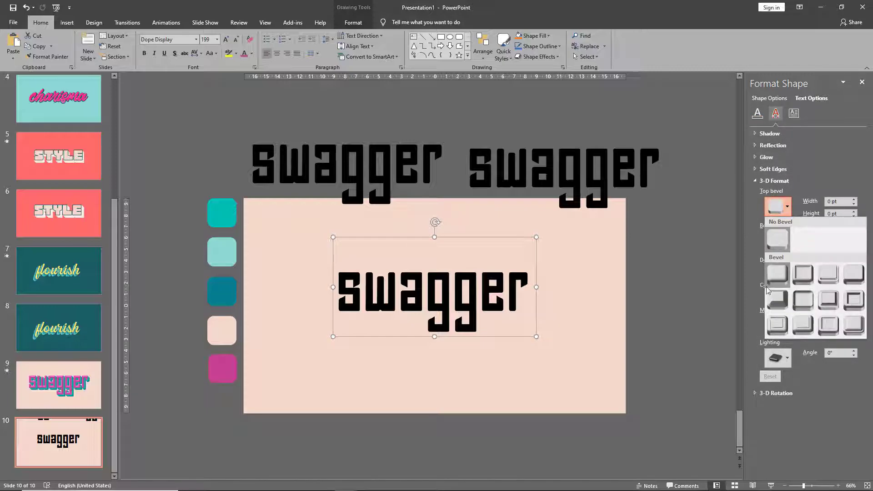
left_click(776, 299)
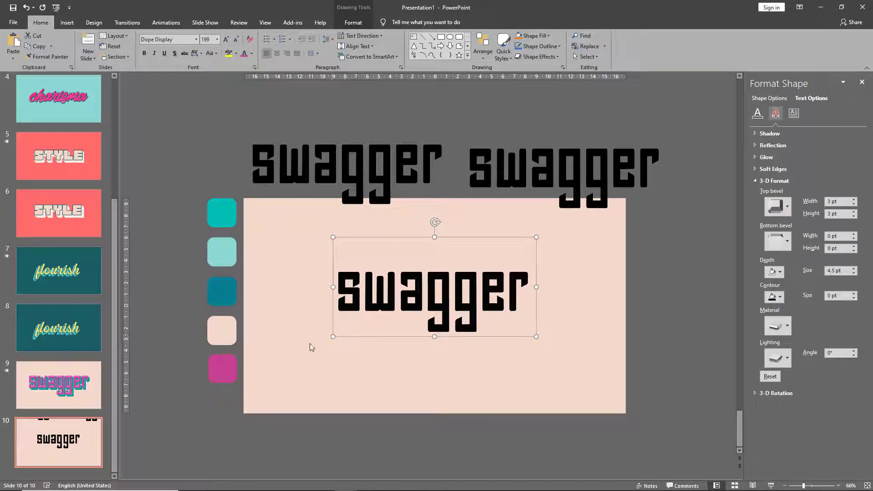
left_click(244, 53)
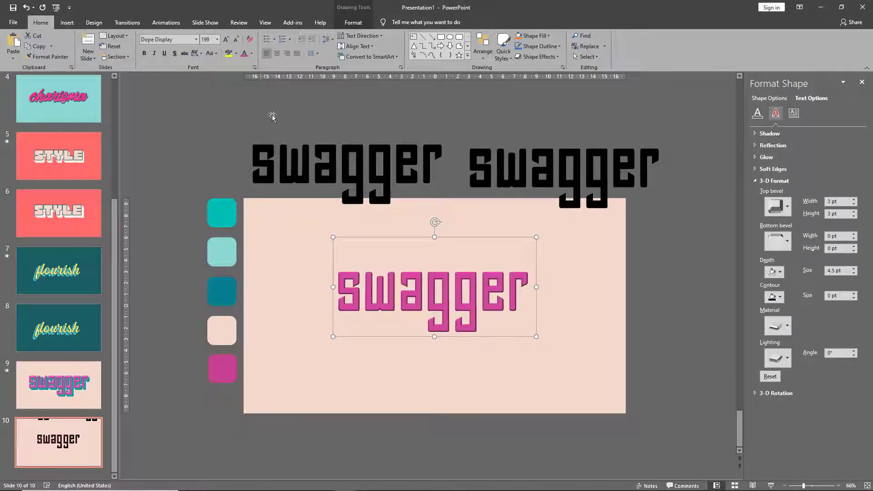
- Raise the pink swagger's top bevel width step by step to 10 pt
scroll(385, 280, "up", 8)
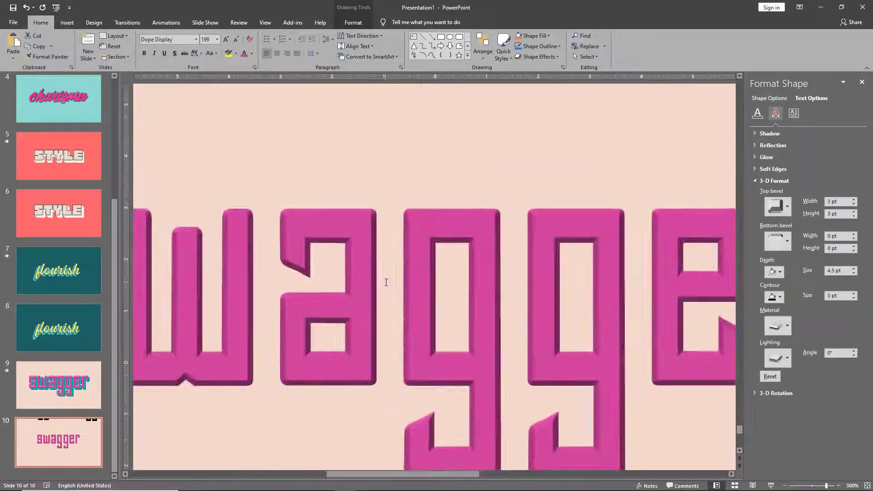
scroll(364, 276, "up", 2)
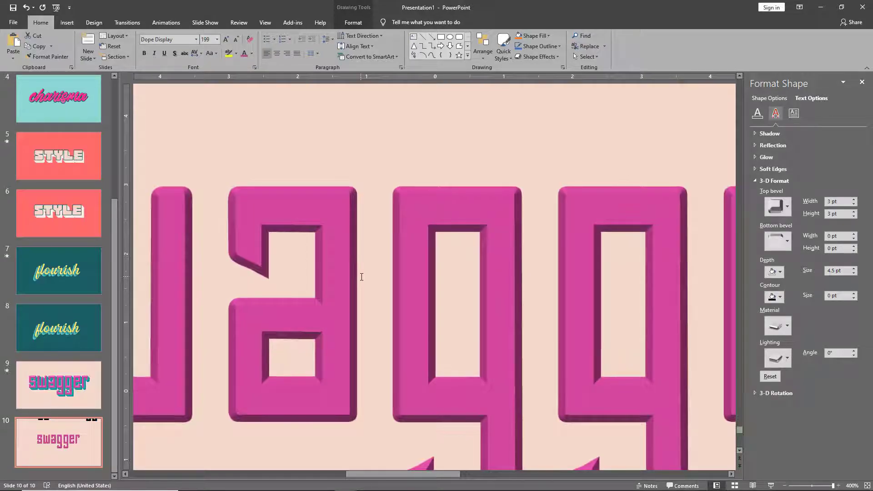
left_click(853, 200)
left_click(854, 200)
left_click(853, 200)
left_click(854, 199)
left_click(853, 199)
left_click(854, 199)
left_click(853, 200)
left_click(853, 200)
left_click(854, 199)
left_click(853, 199)
left_click(854, 200)
left_click(854, 199)
left_click(854, 200)
scroll(332, 239, "down", 5)
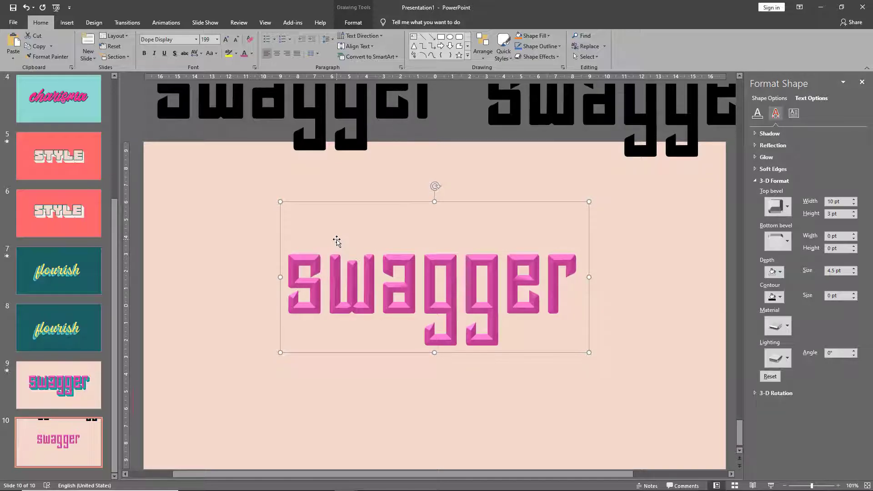
scroll(252, 160, "down", 2)
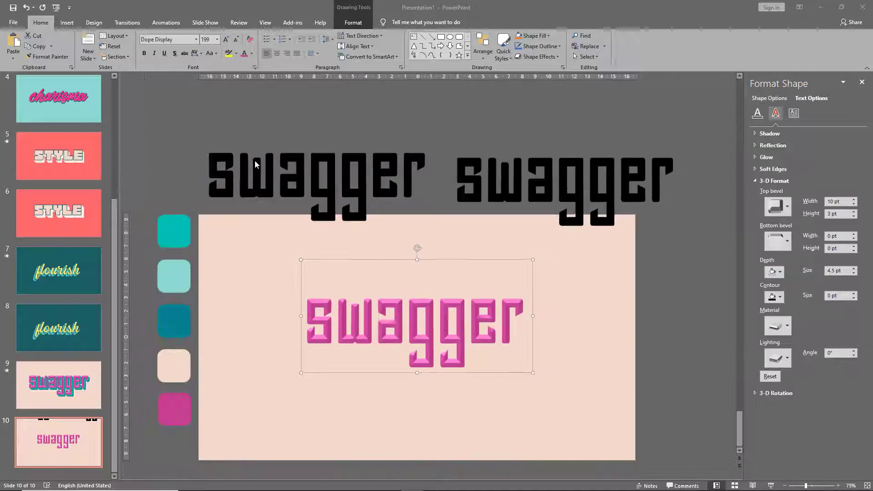
- Bring the left black swagger copy onto the slide and apply an Oblique 3-D rotation preset
left_click(266, 123)
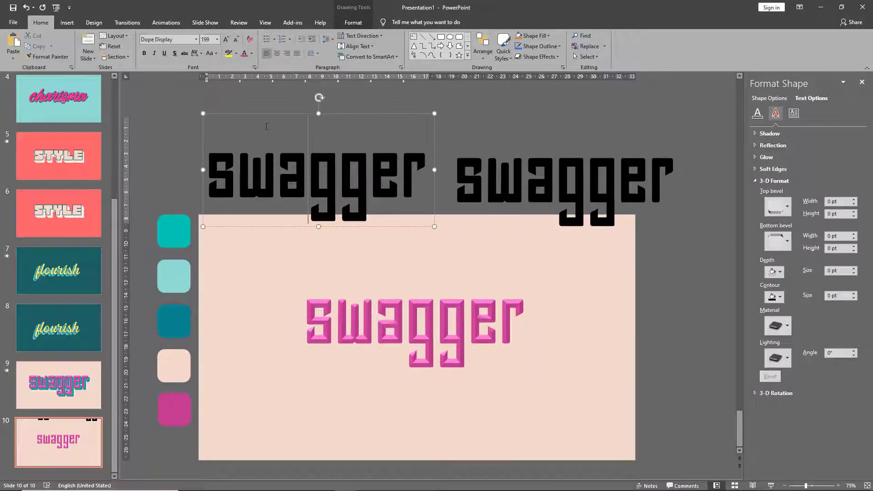
left_click_drag(306, 113, 379, 202)
left_click(758, 180)
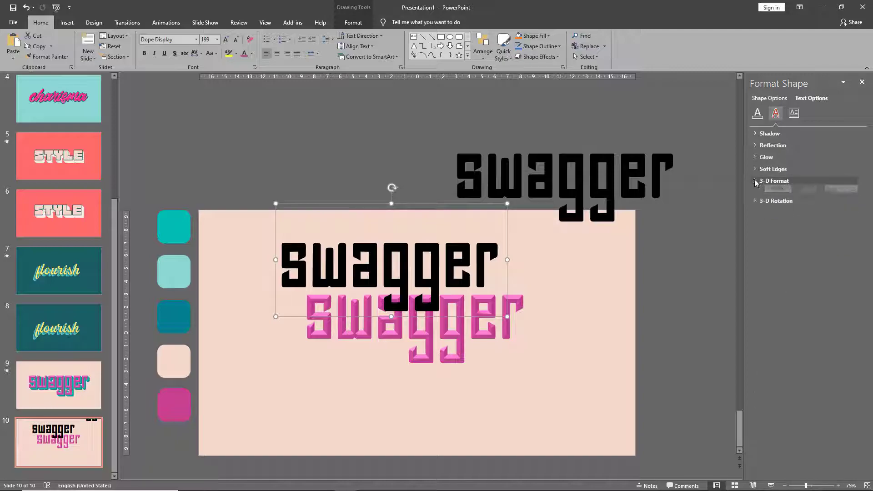
left_click(756, 193)
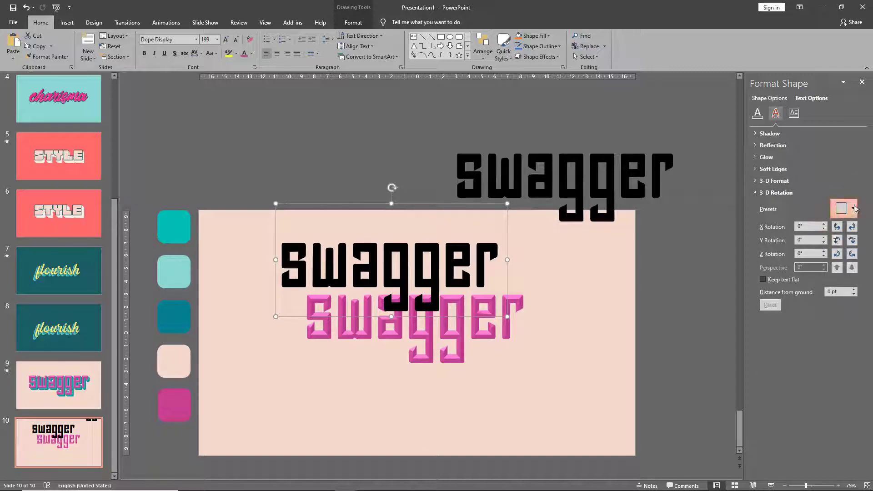
left_click(844, 209)
left_click(858, 451)
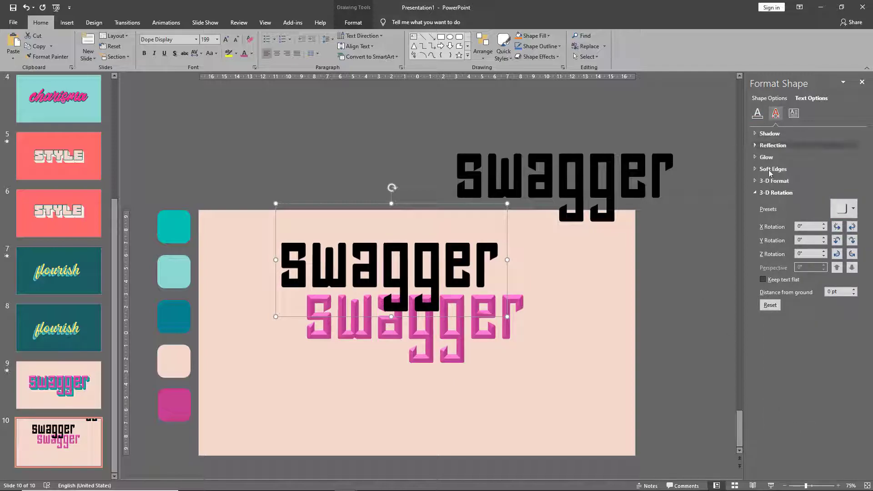
left_click(756, 192)
left_click(755, 181)
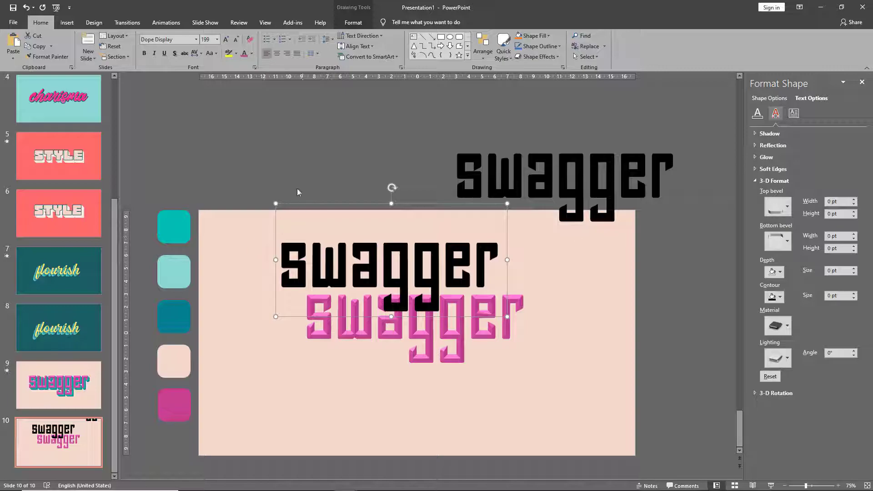
- Colour the copy teal from the swatch, with a teal extrusion 50 pt deep
left_click(252, 53)
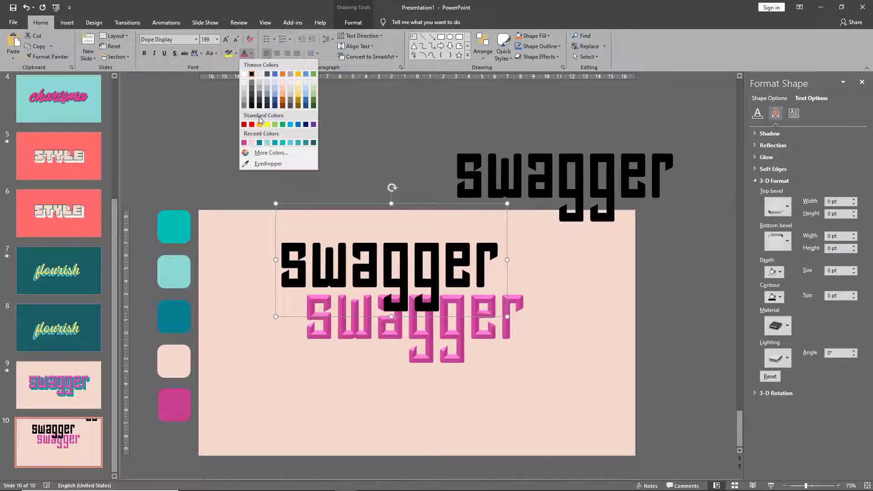
left_click(254, 159)
left_click(188, 226)
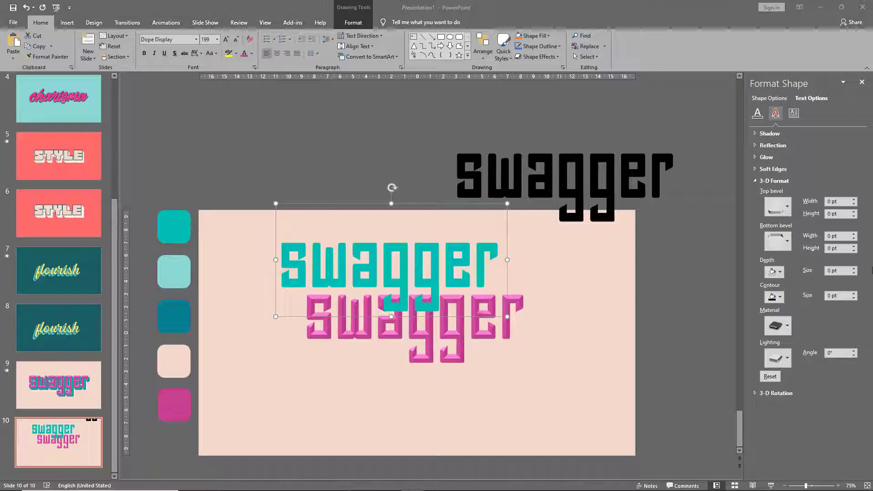
left_click(779, 273)
left_click(769, 362)
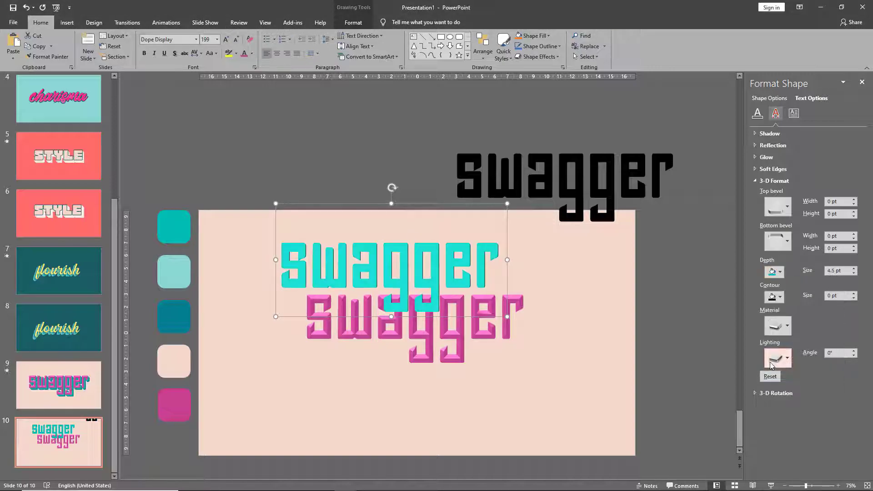
left_click(809, 278)
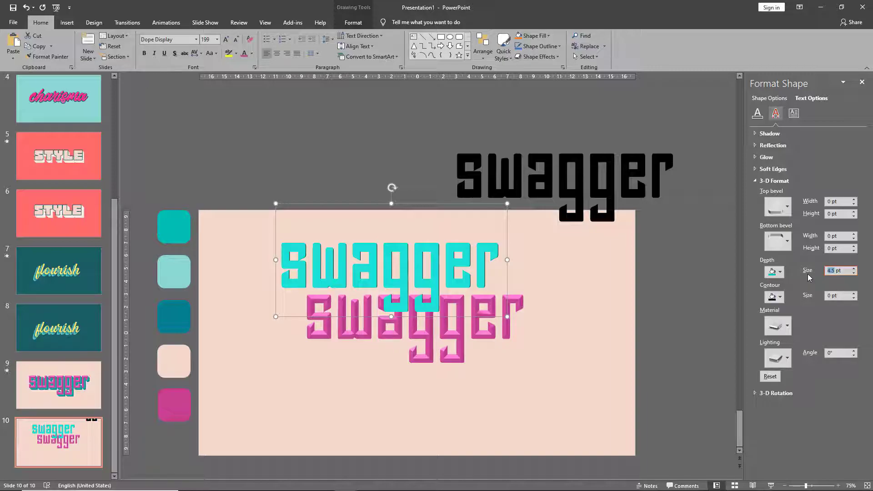
type("50")
key("Return")
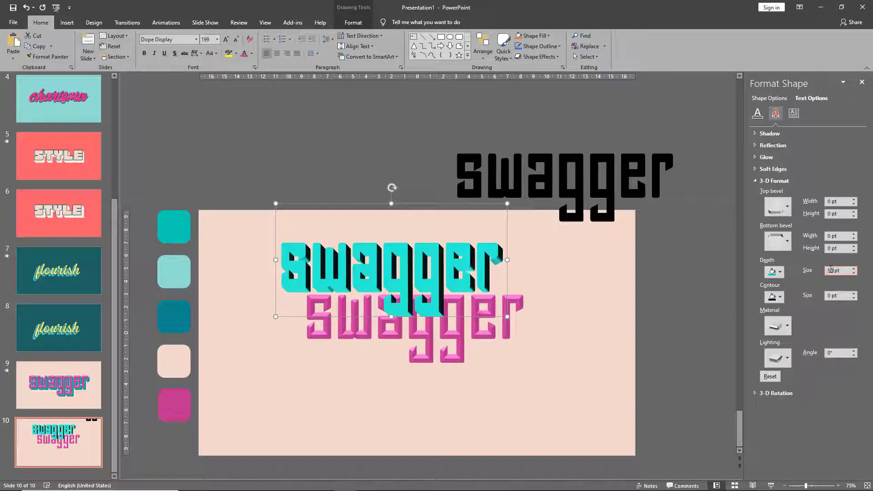
- Change the teal copy's surface material and switch to flatter lighting
left_click(786, 325)
left_click(773, 360)
left_click(773, 359)
left_click(775, 337)
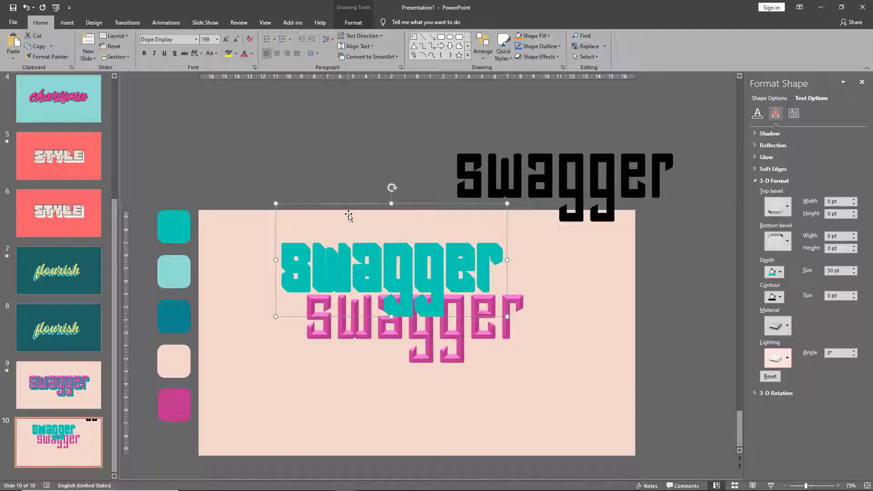
- Move the teal swagger onto the pink one, send it behind, and nudge it up twice
left_click_drag(341, 204, 366, 272)
right_click(321, 386)
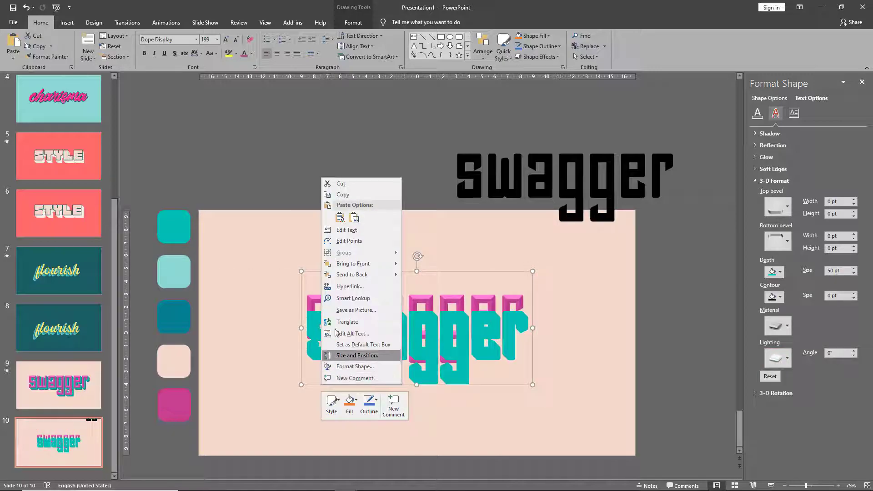
left_click(345, 275)
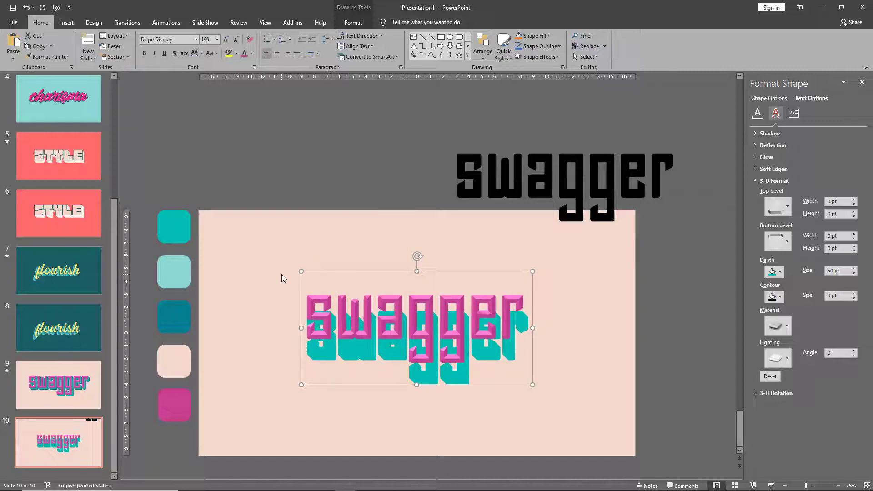
key("Up")
key("Up")
key("Up")
key("Up")
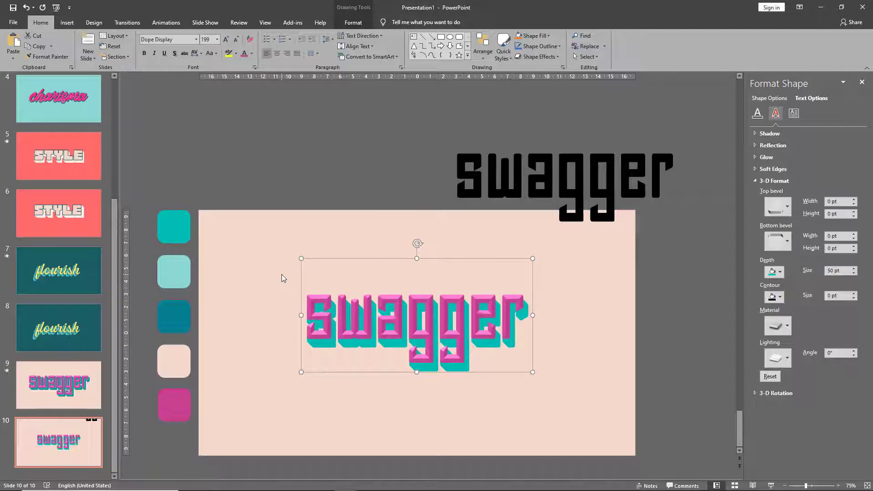
key("Up")
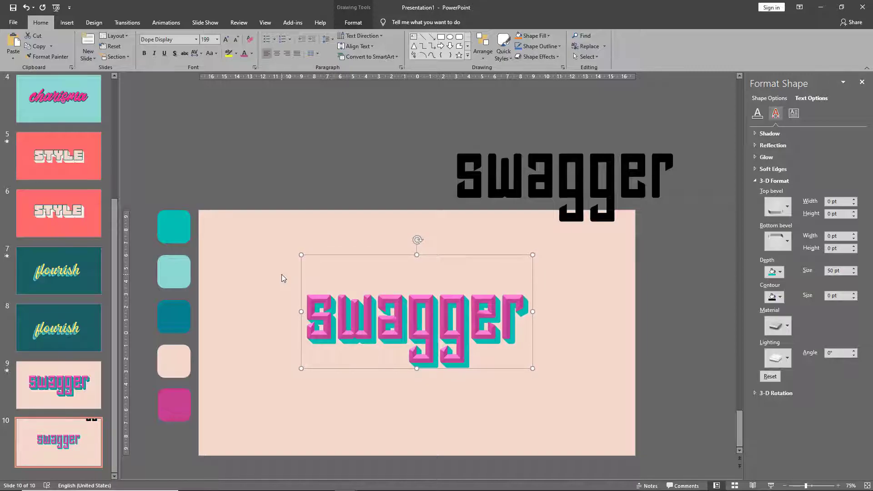
- Make the spare black swagger dark teal with 50 pt depth and a new material
left_click(504, 228)
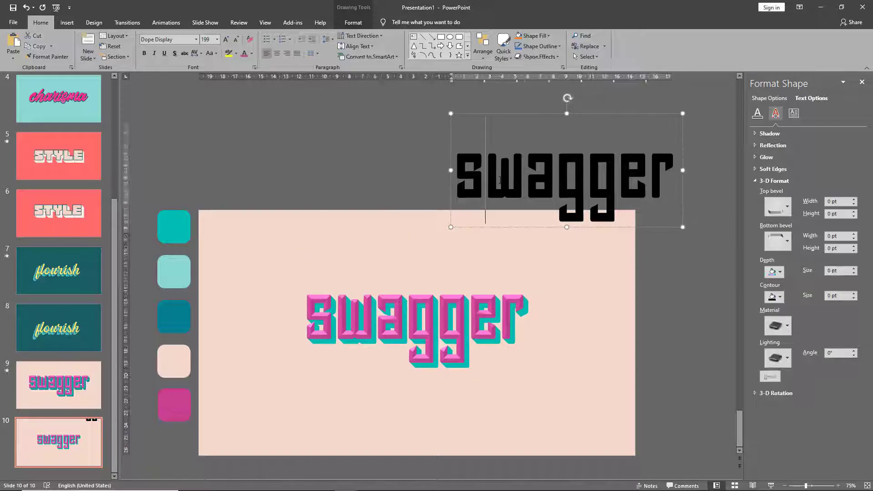
left_click(504, 227)
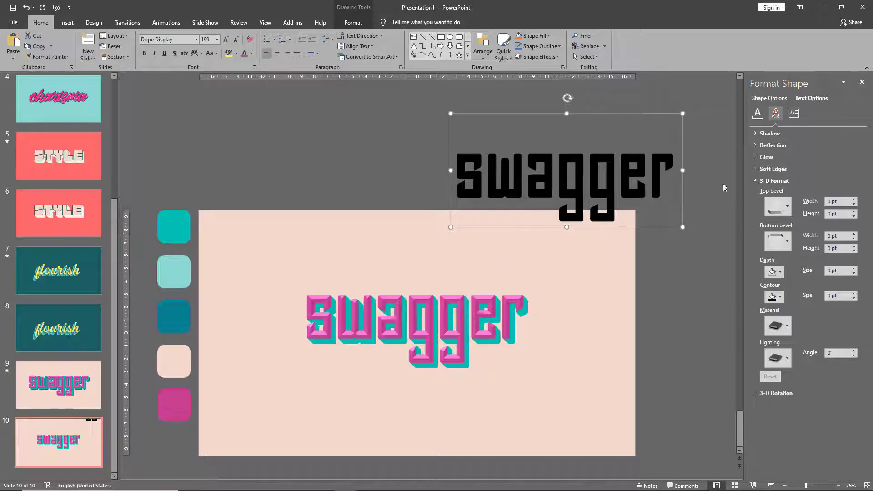
left_click(787, 207)
left_click(790, 233)
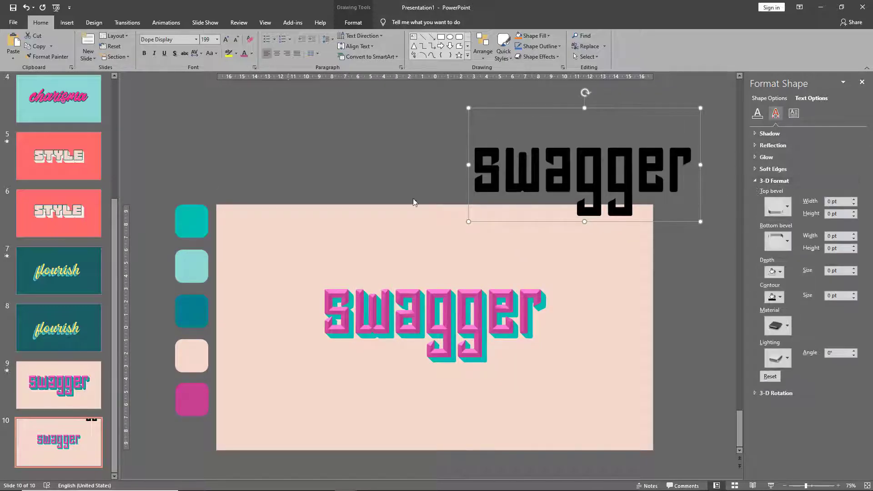
left_click(251, 53)
left_click(262, 165)
left_click(191, 311)
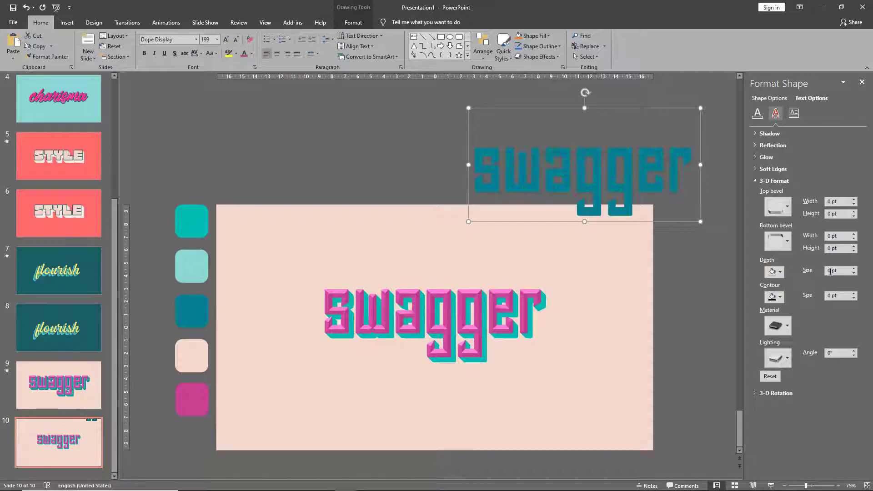
type("50")
key("Return")
left_click(779, 326)
left_click(779, 328)
- Send the dark teal swagger behind the pink one and nudge slightly down and left
left_click_drag(679, 221, 574, 327)
right_click(574, 318)
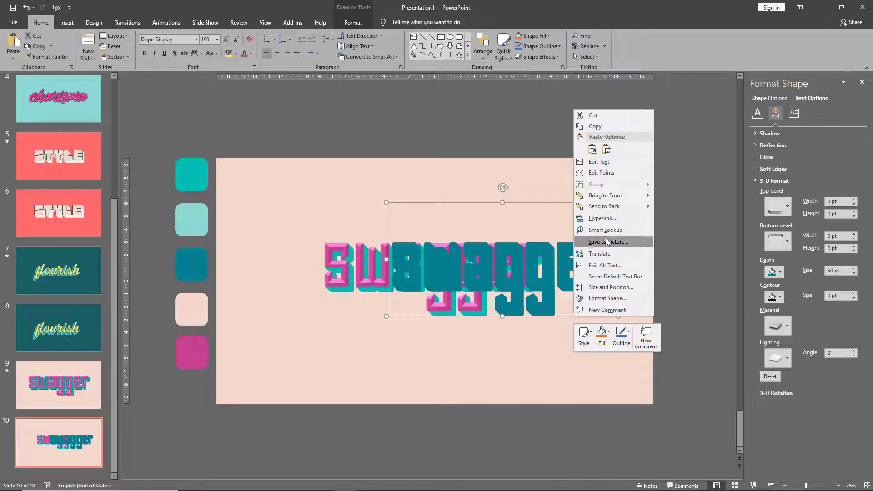
left_click(605, 218)
left_click(584, 317)
key("Delete")
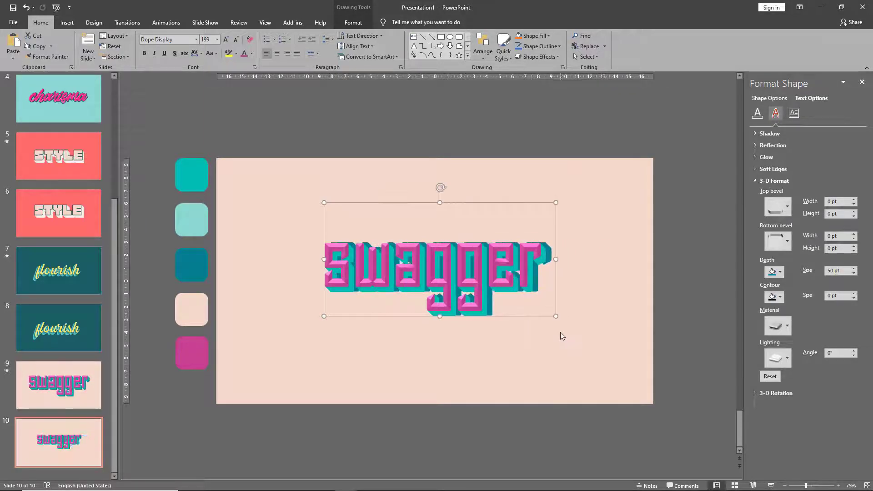
key("ctrl+Down")
key("ctrl+Down")
key("ctrl+Down")
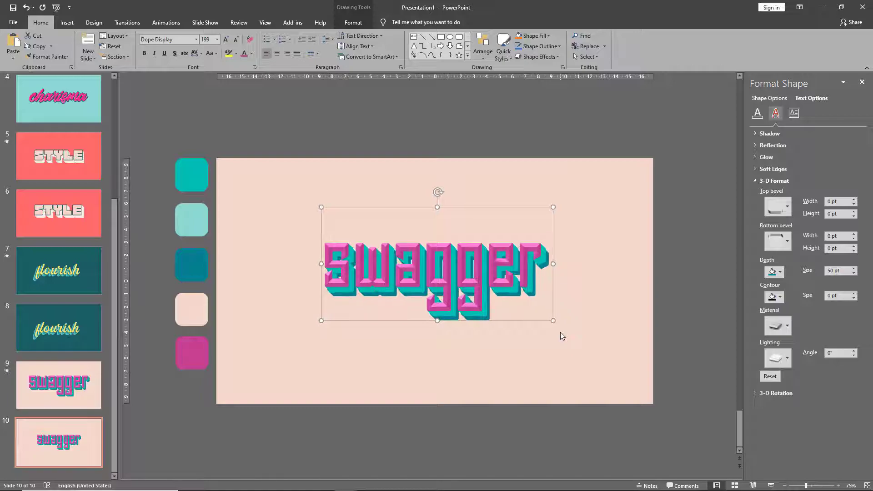
key("ctrl+Left")
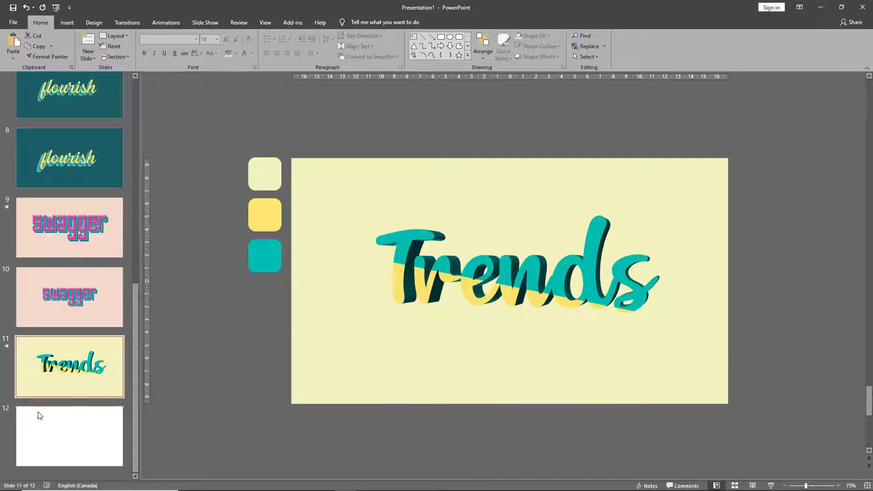
- Give slide 12 a pale yellow background sampled from the yellow swatch
left_click(40, 421)
right_click(400, 159)
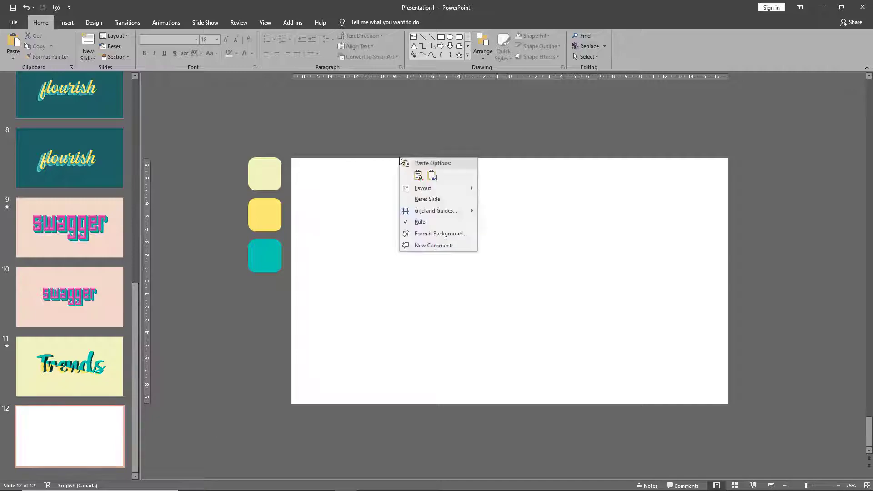
left_click(441, 234)
left_click(848, 191)
left_click(814, 307)
left_click(199, 191)
- Add a 'Trends' text box in Selky font at 199 pt, centred on the slide
left_click(414, 37)
left_click(321, 272)
type("Trends")
key("Escape")
left_click(166, 39)
type("S")
key("Return")
left_click(225, 39)
left_click(226, 40)
left_click(226, 40)
left_click(225, 39)
left_click(226, 40)
left_click(225, 41)
left_click(225, 41)
left_click(226, 42)
left_click_drag(389, 381, 394, 337)
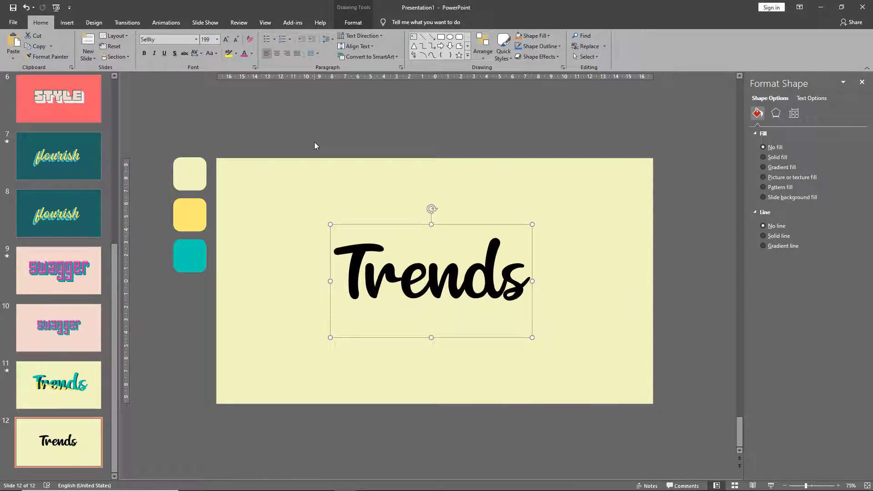
- Fill the Trends text with a teal-and-yellow gradient split hard at 53%
left_click(314, 143)
left_click(355, 225)
left_click(810, 97)
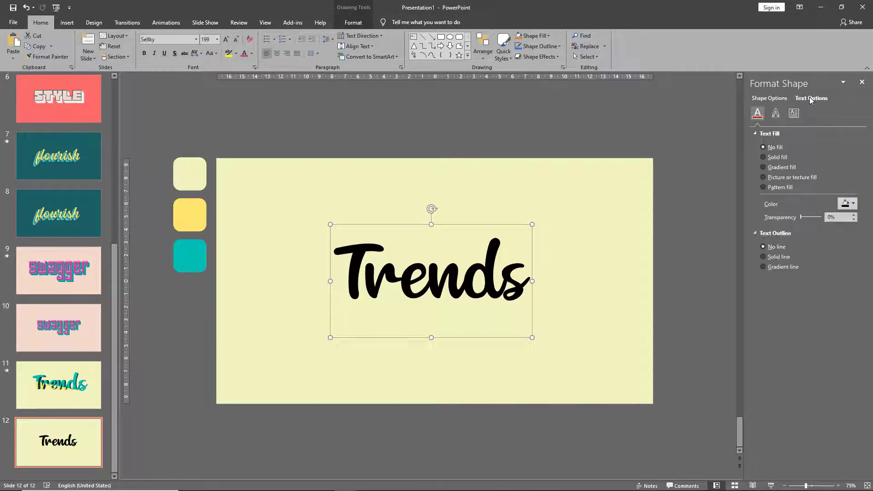
left_click(777, 168)
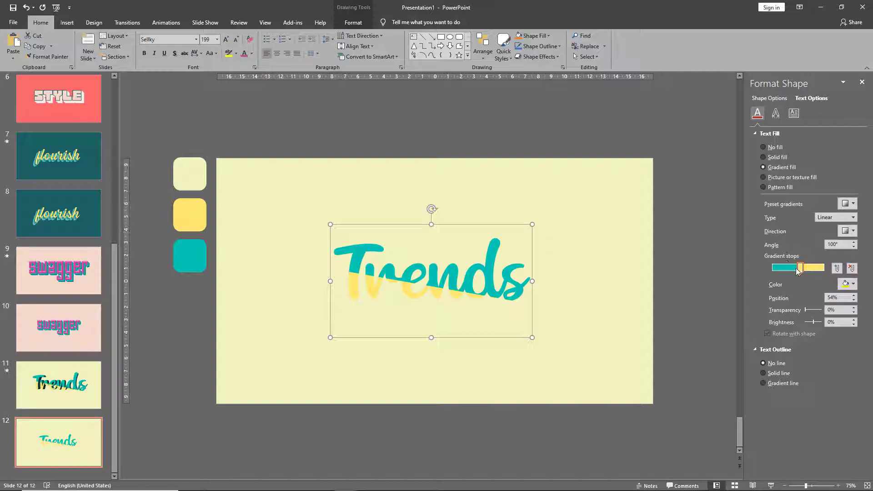
left_click_drag(804, 271, 782, 272)
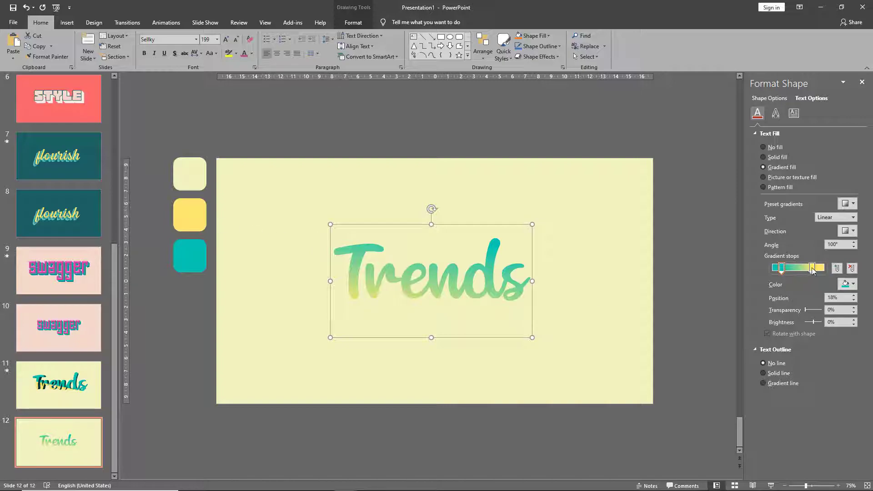
left_click_drag(810, 272, 799, 277)
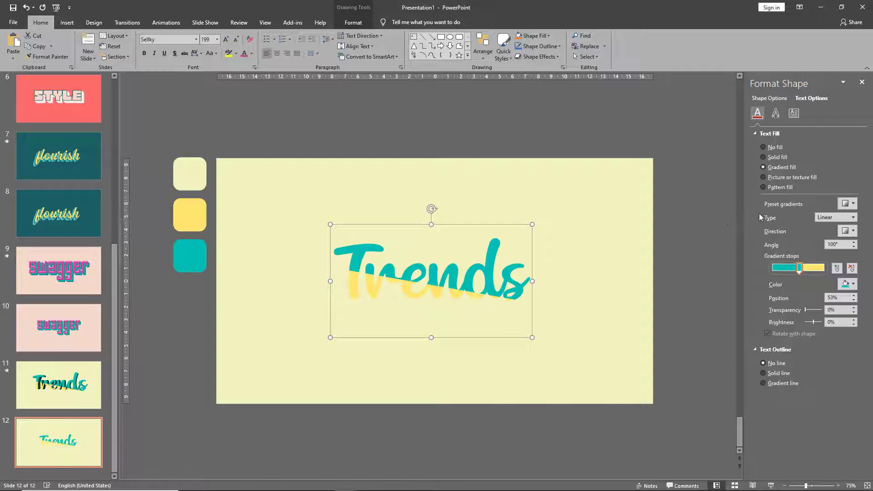
- Turn the gradient angle to 280° so teal sits on the bottom half
left_click(855, 243)
left_click(855, 243)
left_click(855, 243)
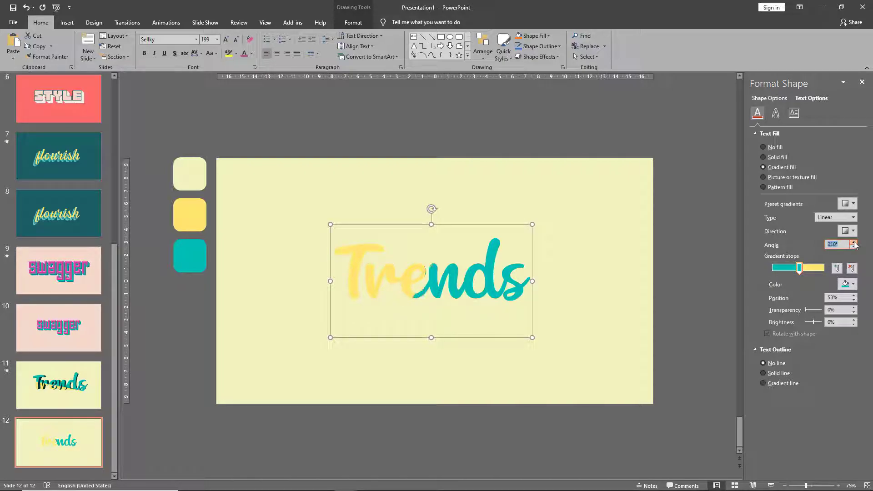
left_click(855, 244)
left_click(855, 245)
left_click(855, 244)
left_click(856, 248)
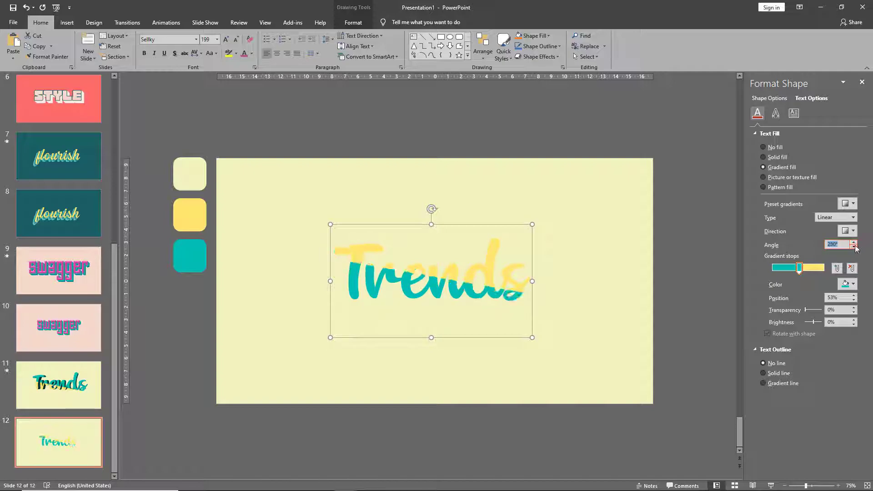
- Tilt Trends with the Perspective: Left 3-D rotation preset
left_click(427, 223)
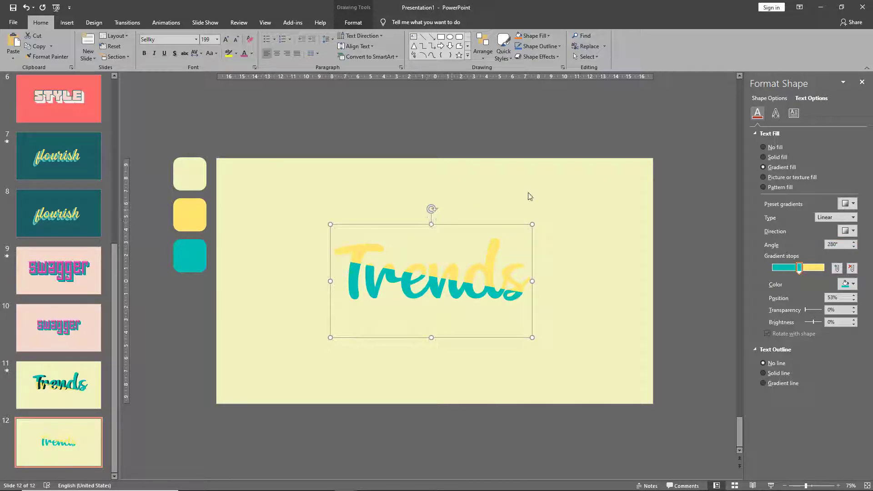
left_click(776, 114)
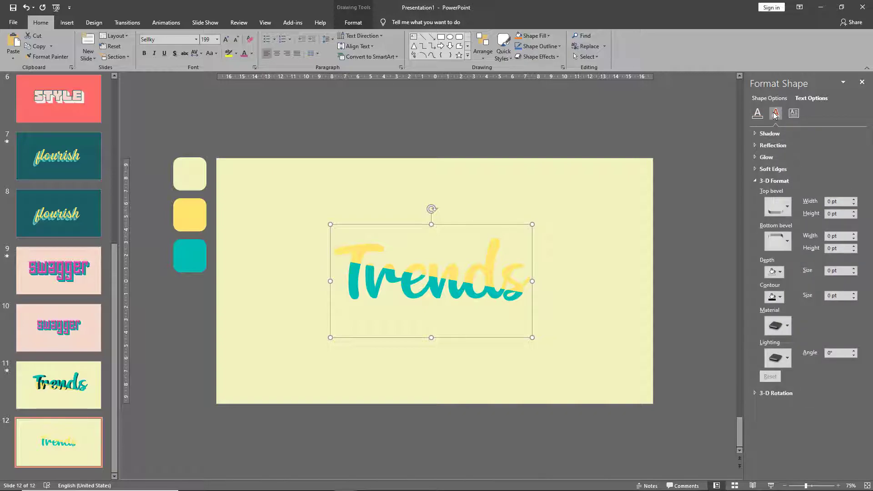
left_click(758, 181)
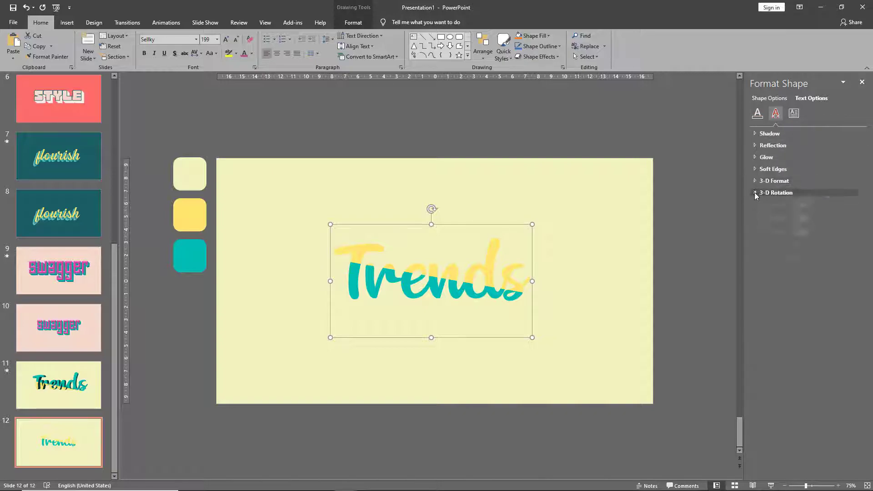
left_click(846, 209)
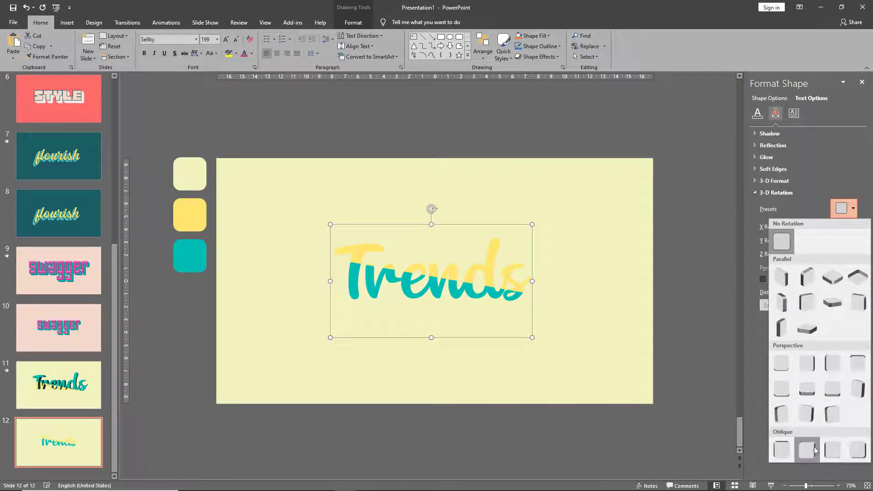
left_click(807, 363)
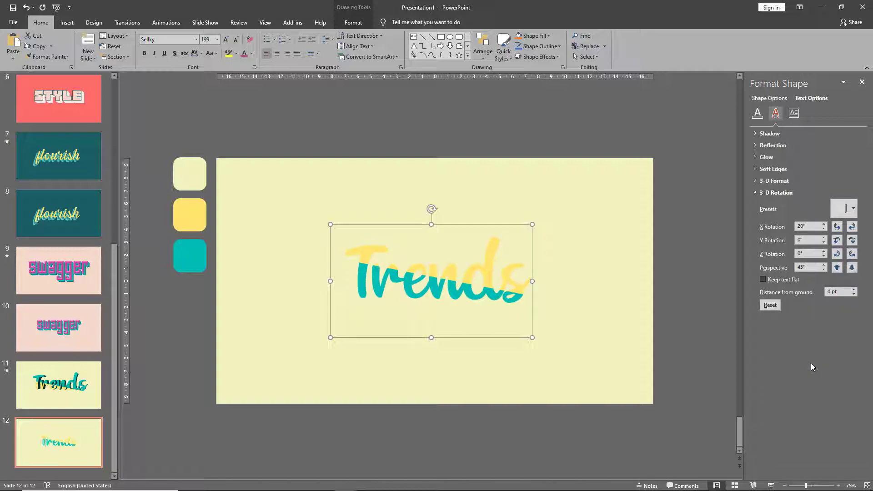
left_click(757, 192)
left_click(755, 180)
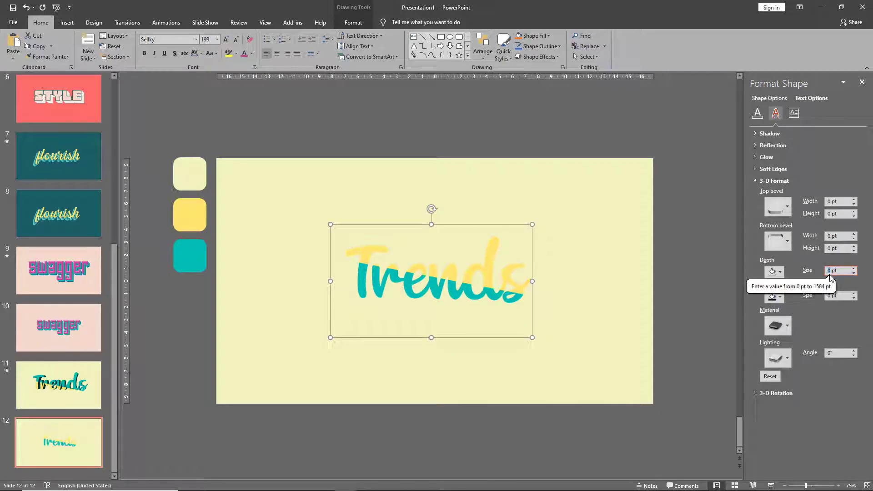
- Give Trends a 60 pt extrusion, a Standard material and a Special lighting preset
type("6")
key("Return")
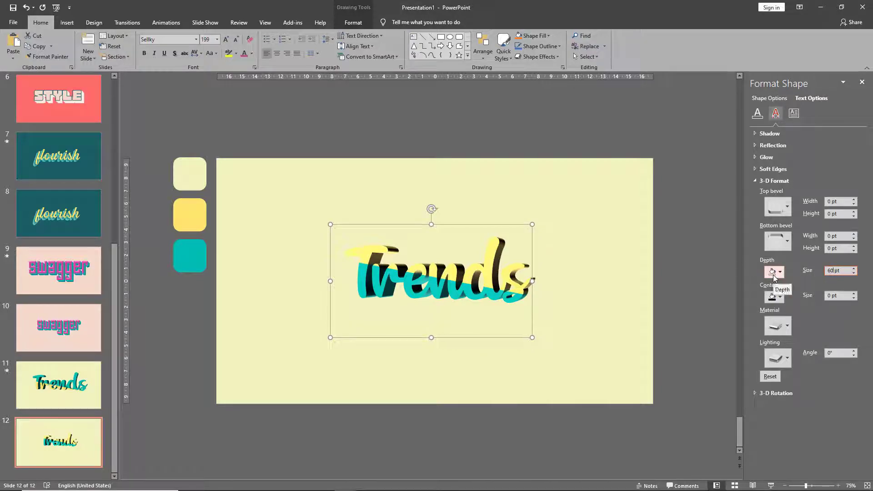
left_click(779, 325)
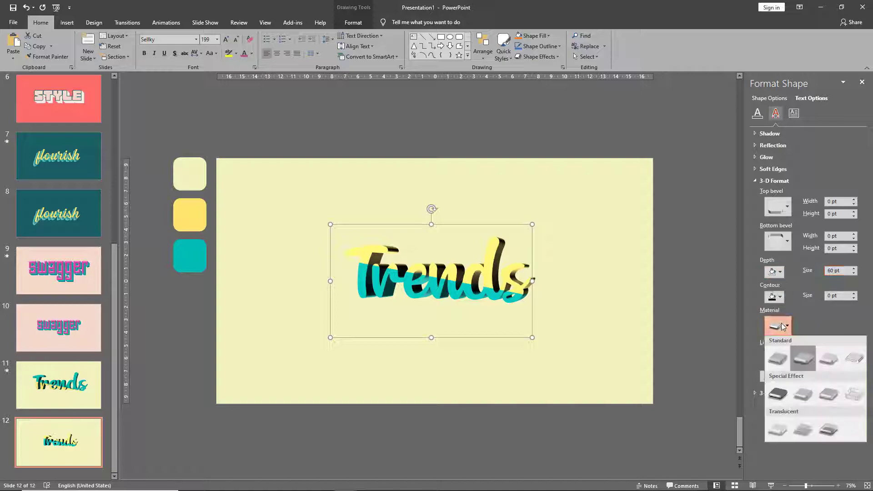
left_click(778, 363)
left_click(773, 361)
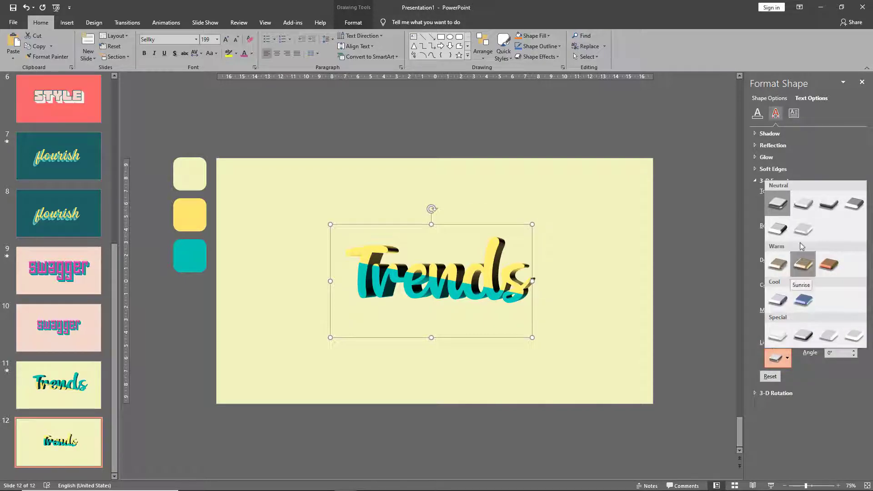
left_click(802, 337)
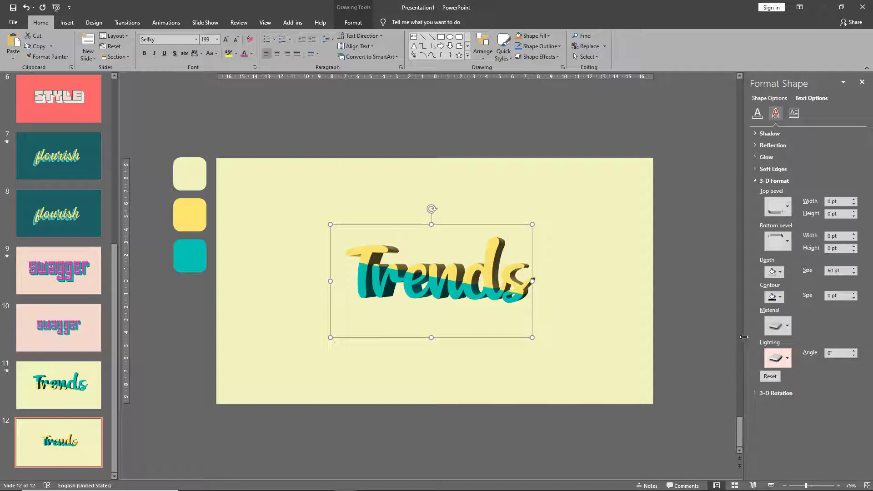
- Grow the 3-D Trends to 344 pt and drag it back to the slide's centre
left_click(226, 39)
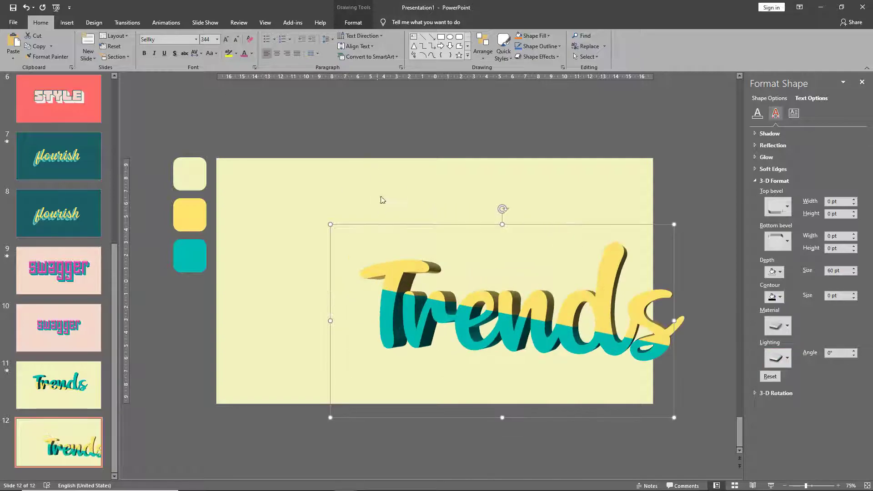
left_click_drag(384, 203, 307, 198)
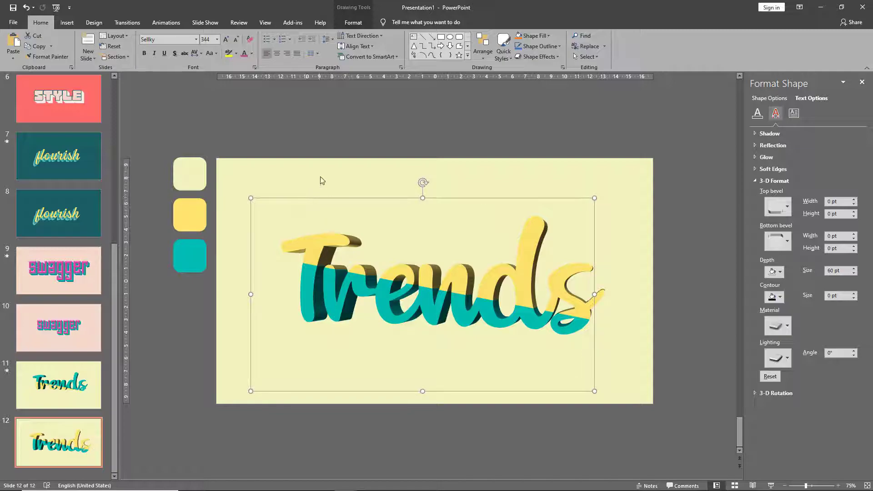